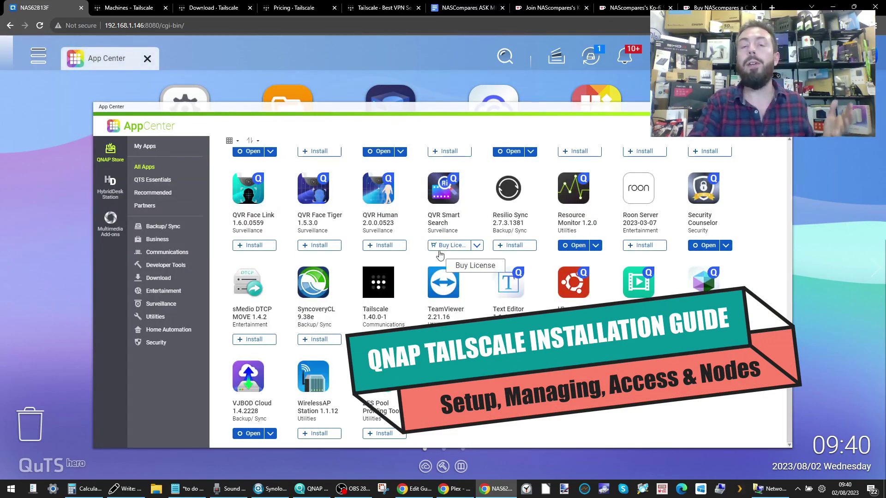
Step: View the Tailscale app's details showing the NAS connected, then switch to the tailscale.com homepage
click(375, 277)
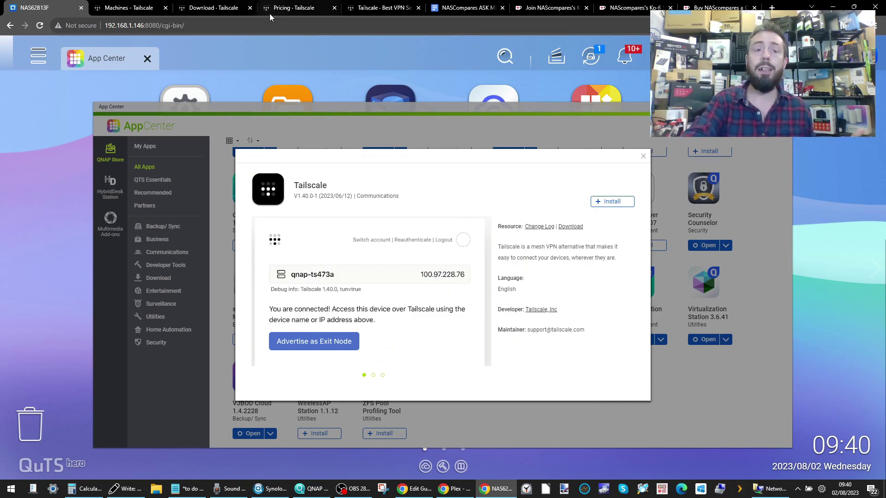
click(362, 6)
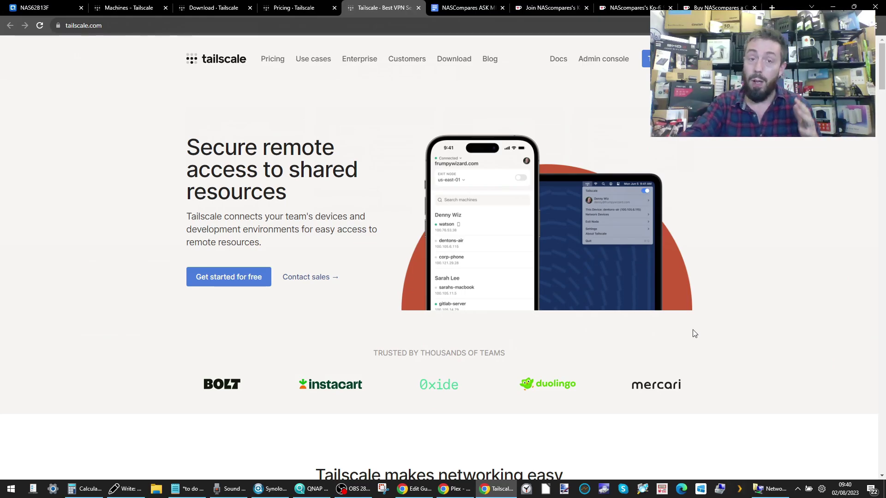
Step: Browse Tailscale's Plans and Pricing tiers, then return to the NAS62B13F App Center tab
click(293, 8)
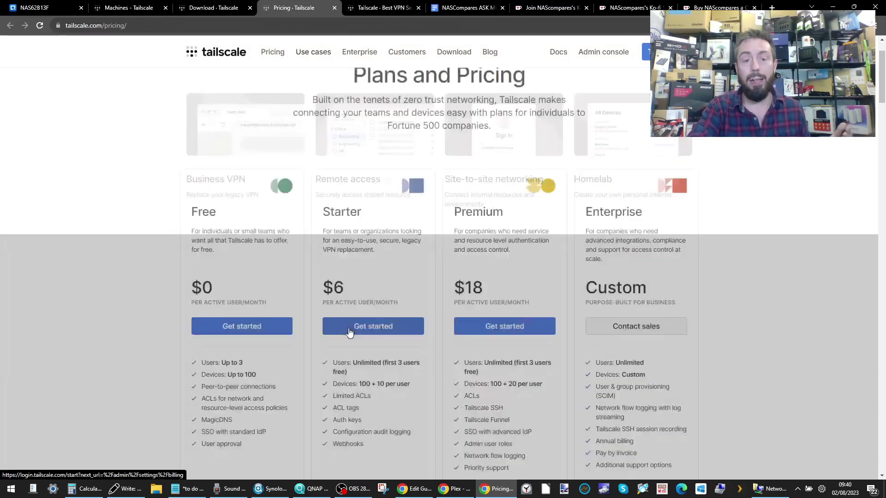
scroll(349, 332, down, 1)
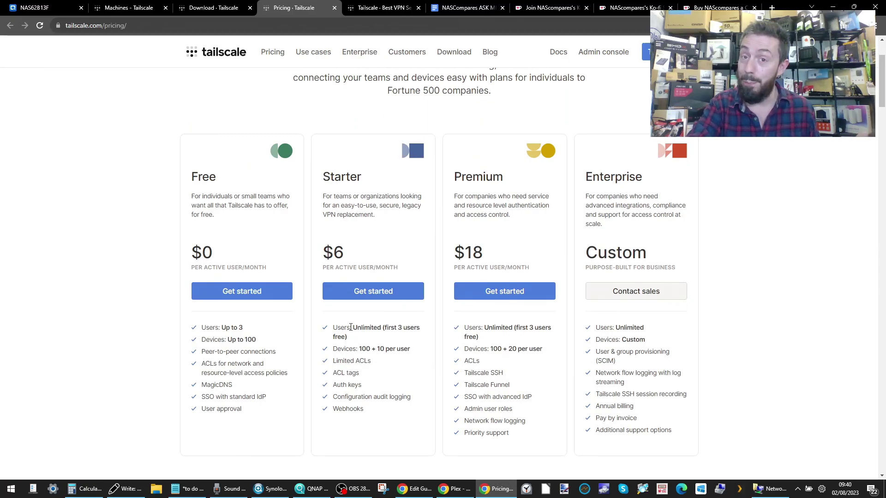
scroll(351, 328, up, 3)
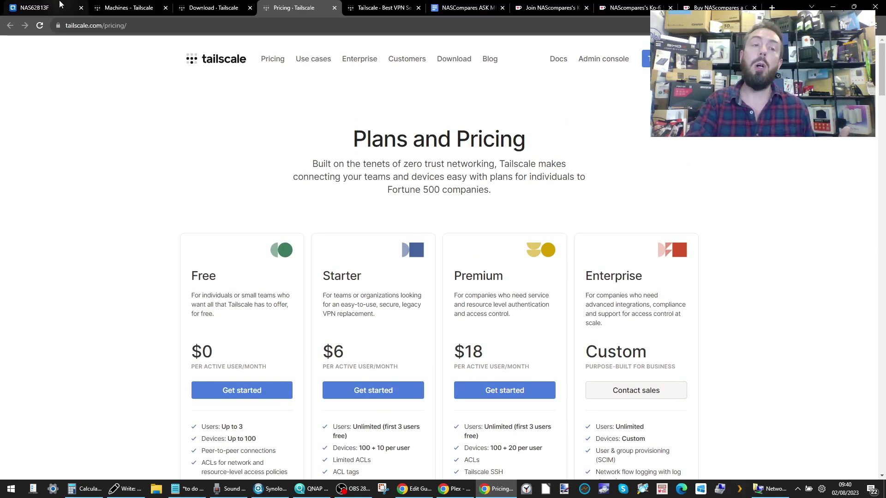
click(34, 7)
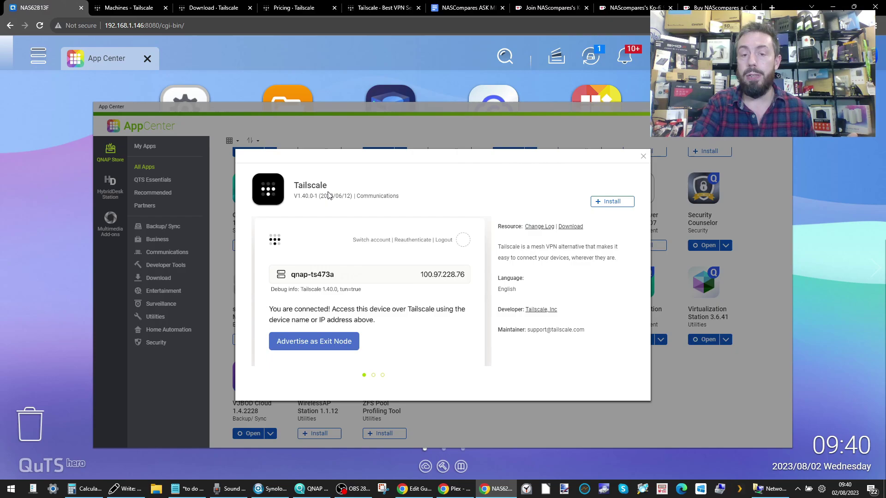
Step: Close the Tailscale details to the app grid and switch to the NASCompares ASK ME ANYTHING doc
scroll(329, 197, up, 5)
scroll(330, 197, down, 5)
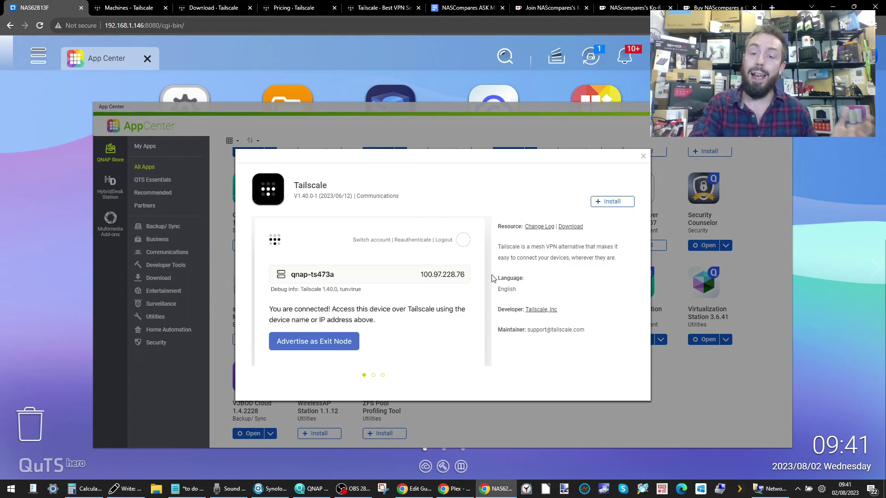
click(644, 157)
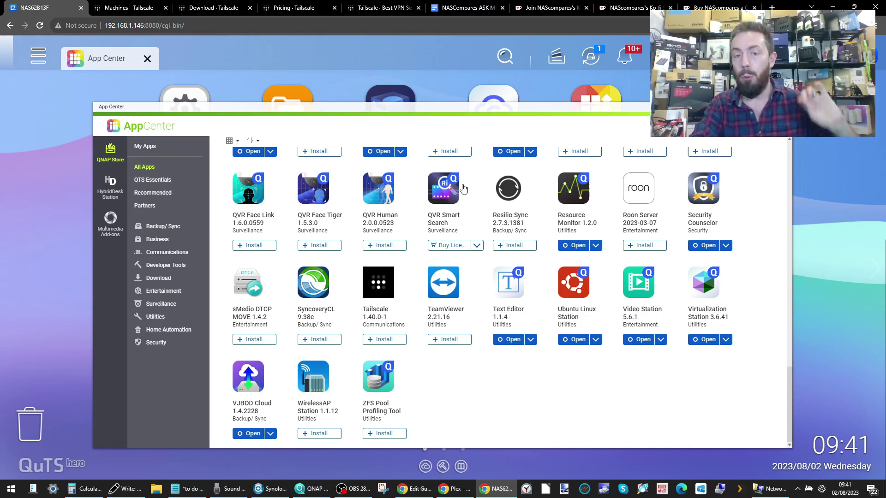
click(467, 7)
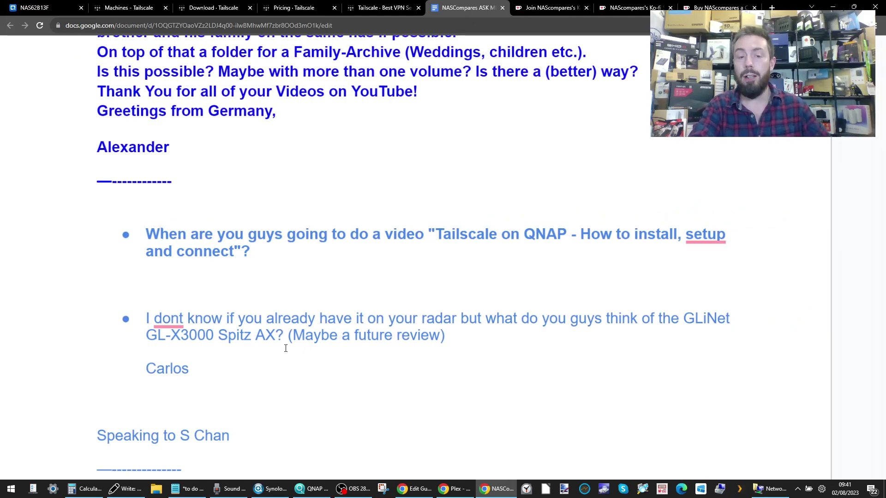
Step: Select the first bullet requesting a Tailscale on QNAP install and setup video
drag(250, 251, 143, 228)
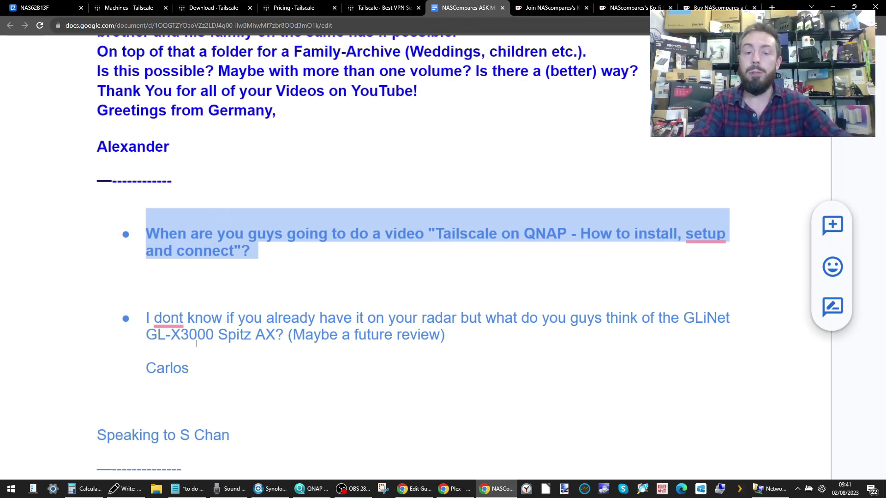
mouse_move(178, 326)
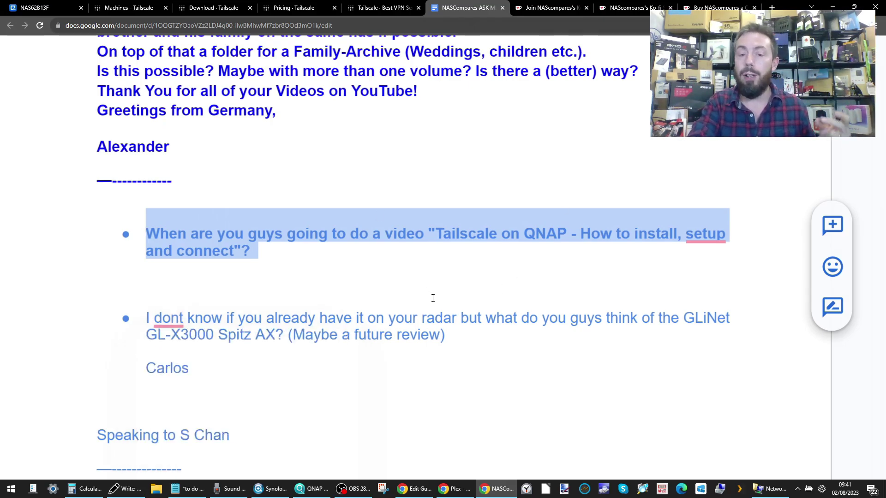
key(ctrl+0)
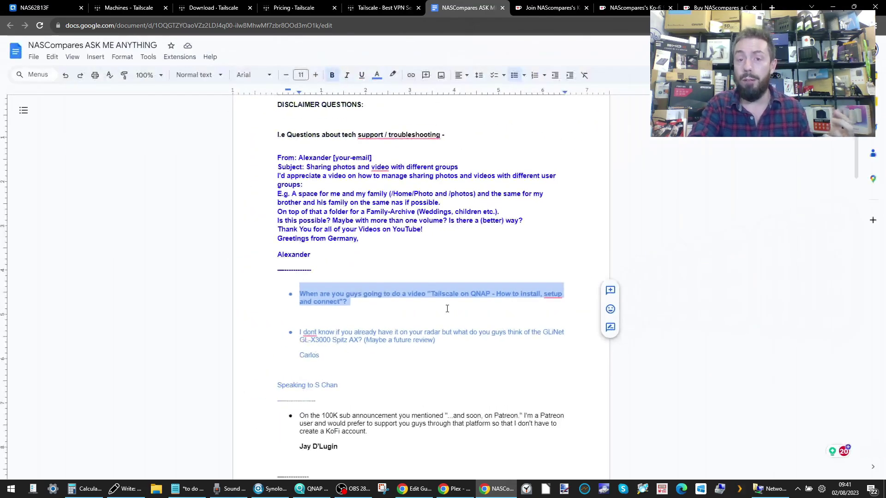
Step: Review the NAScompares Ko-fi membership tiers: Inner Circle £4, Plus £8, Live £18
key(ctrl+Tab)
scroll(509, 131, up, 5)
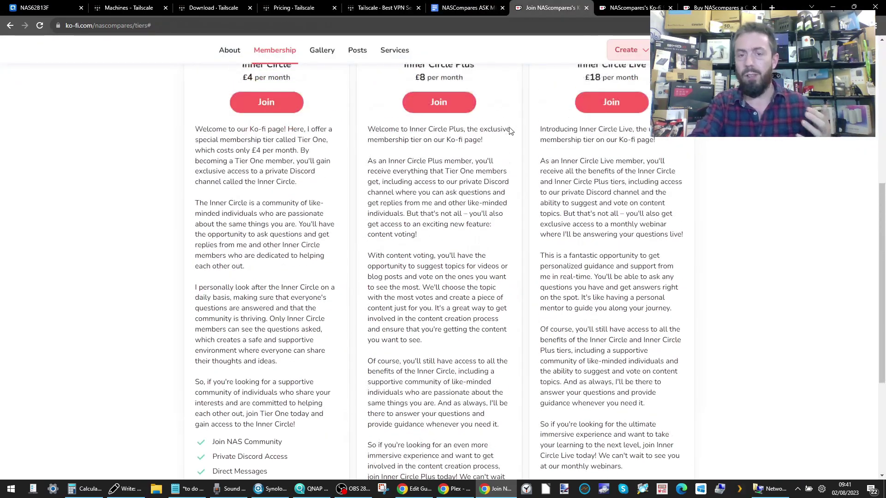
scroll(510, 131, up, 1)
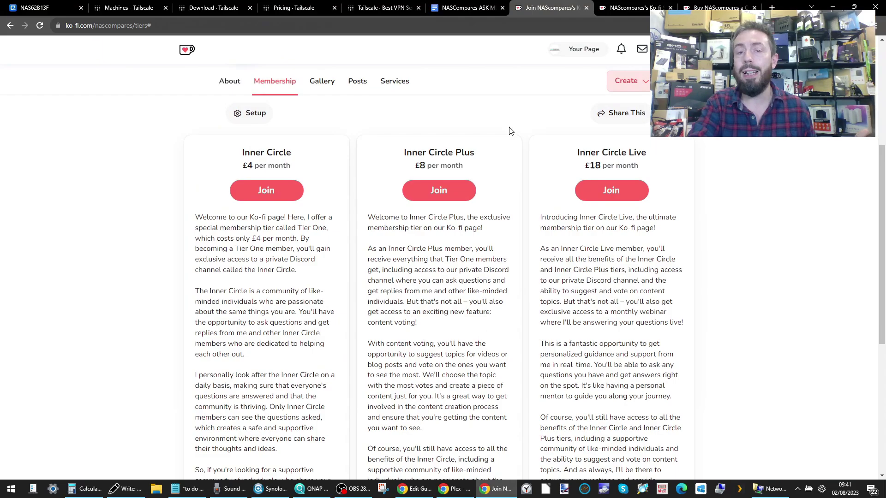
scroll(509, 131, up, 1)
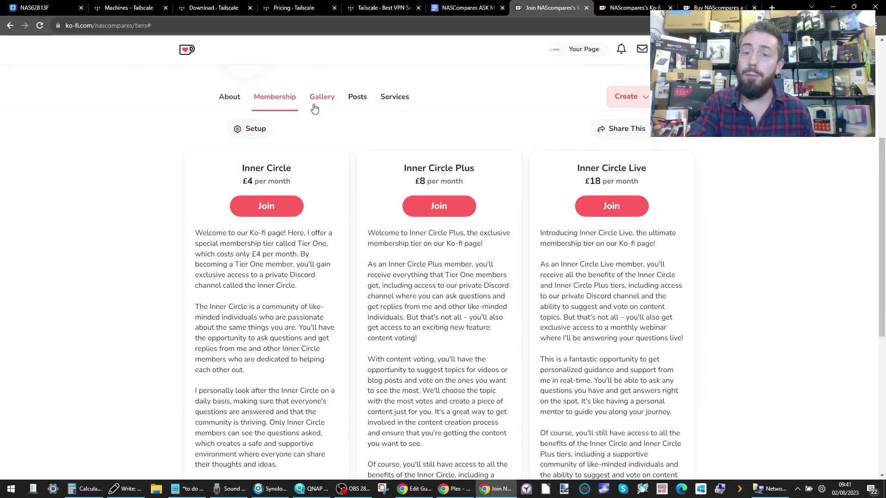
scroll(314, 108, down, 5)
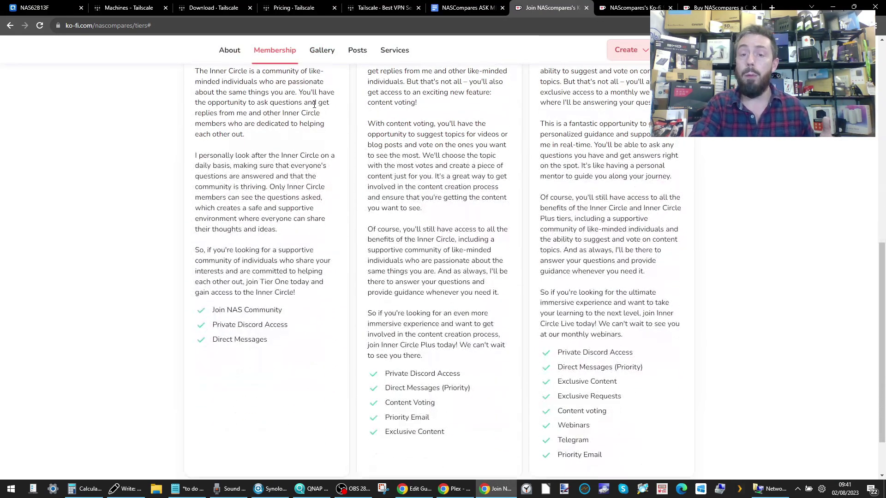
scroll(314, 105, down, 1)
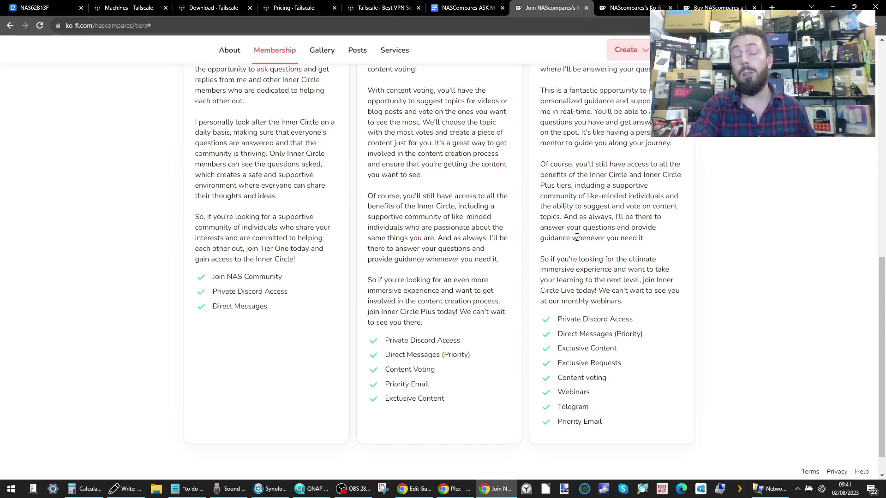
Step: Scroll through the Ko-fi services page, then move to the Buy NAScompares a Coffee page
key(ctrl+Tab)
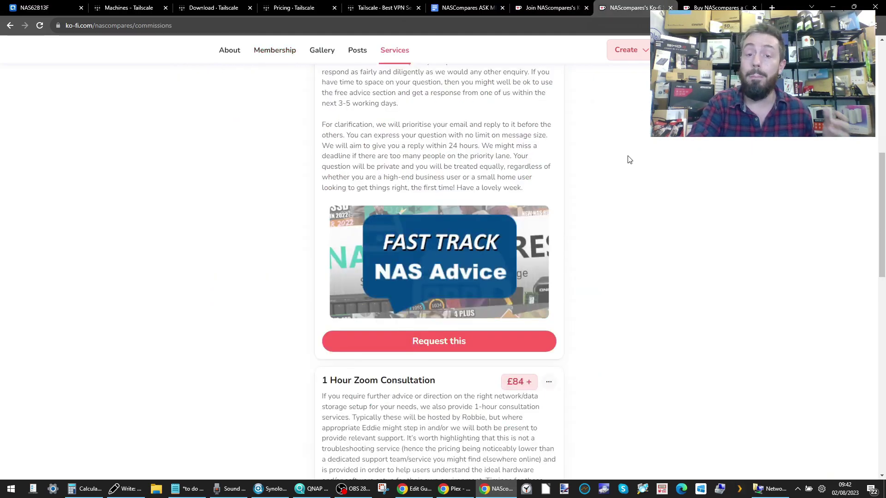
scroll(629, 158, up, 6)
scroll(629, 158, down, 4)
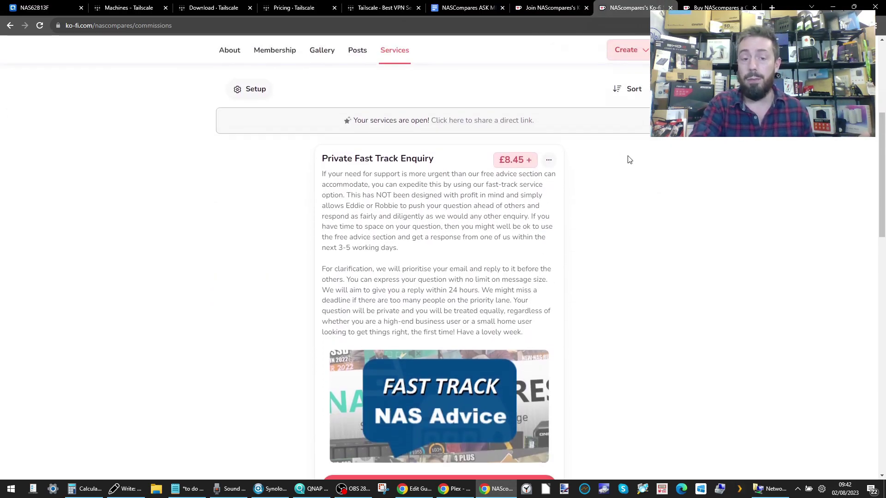
scroll(629, 160, down, 3)
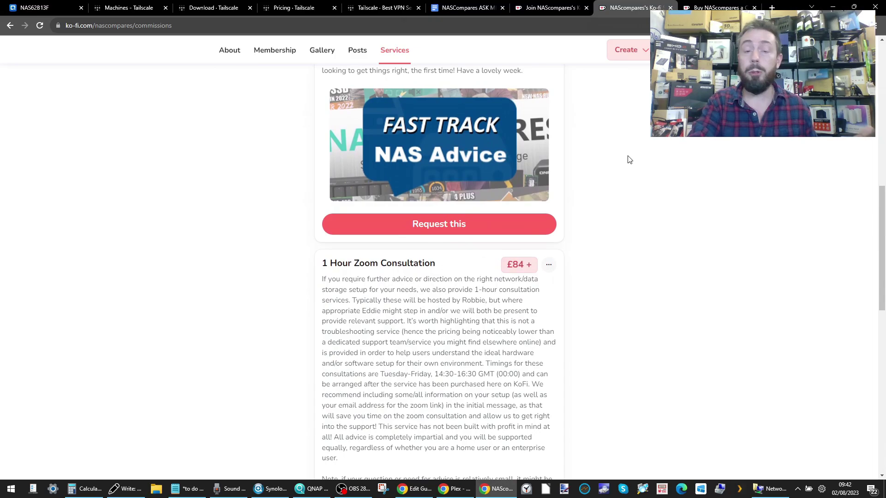
scroll(629, 160, up, 2)
scroll(629, 160, down, 3)
scroll(629, 159, down, 9)
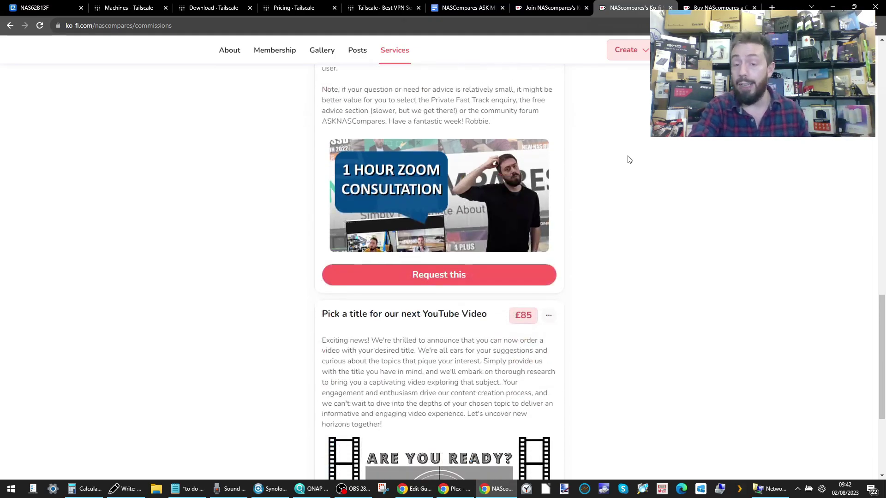
scroll(629, 160, up, 9)
scroll(629, 159, up, 10)
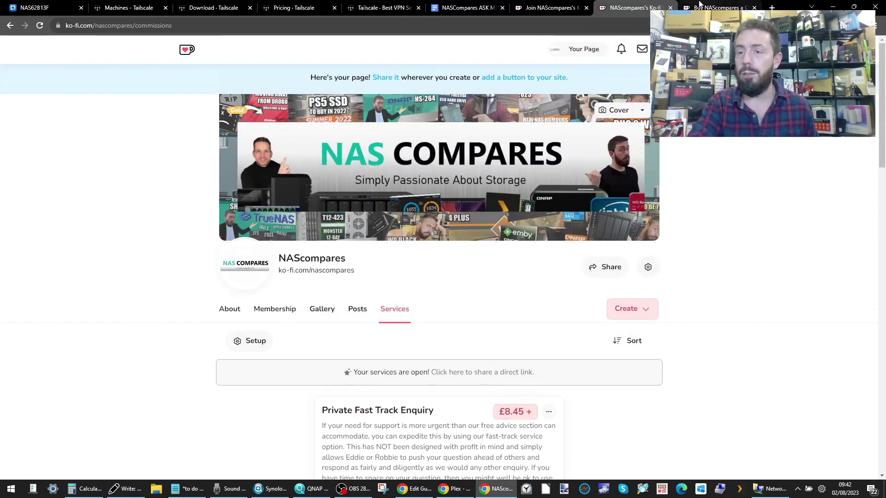
click(715, 8)
Step: Reopen Tailscale's details in the NAS App Center, then switch to QNAP's online App Center page
scroll(549, 218, up, 4)
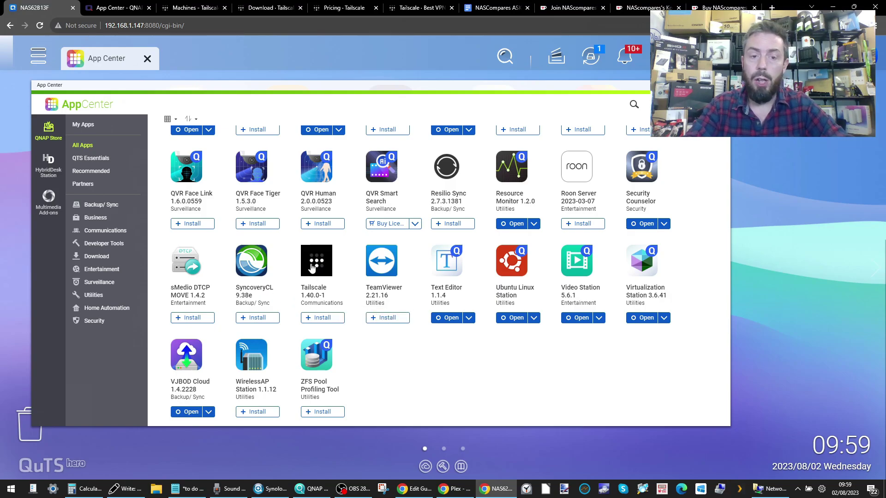
click(312, 270)
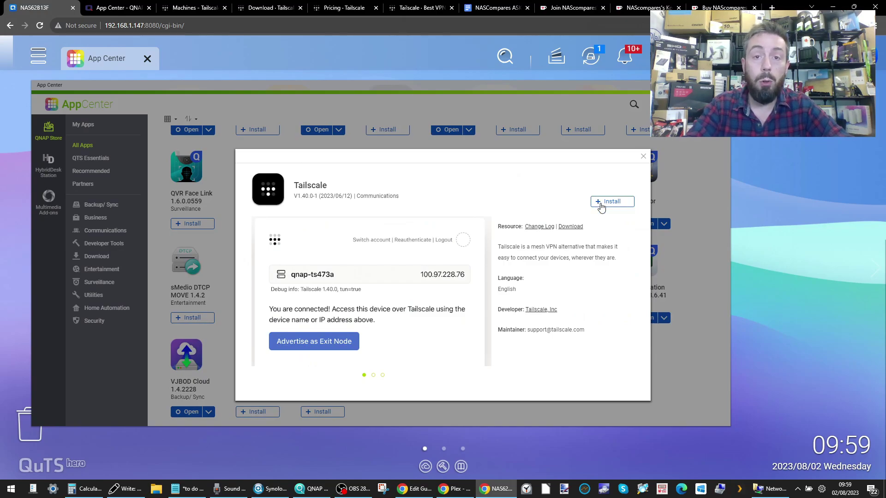
click(117, 8)
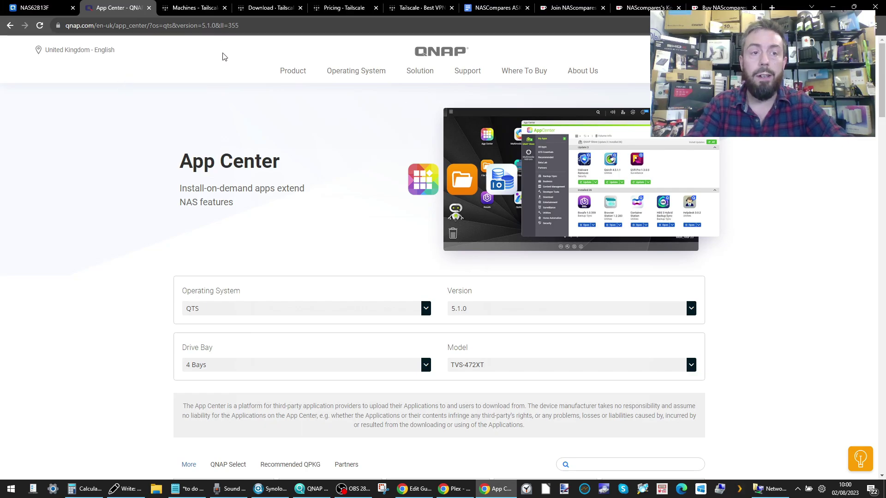
Step: Open Tailscale 1.40.0-1 in QNAP's online catalogue, start its download, and cancel the save
scroll(317, 120, down, 1)
scroll(317, 120, down, 3)
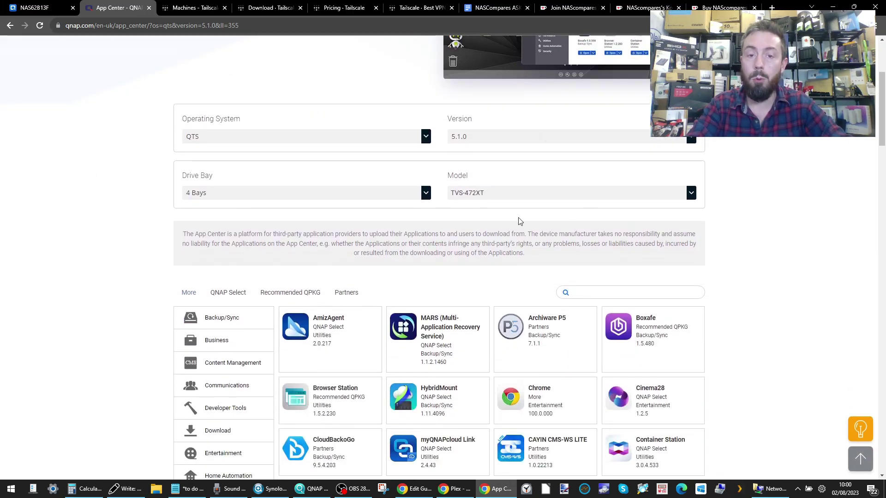
scroll(494, 174, down, 20)
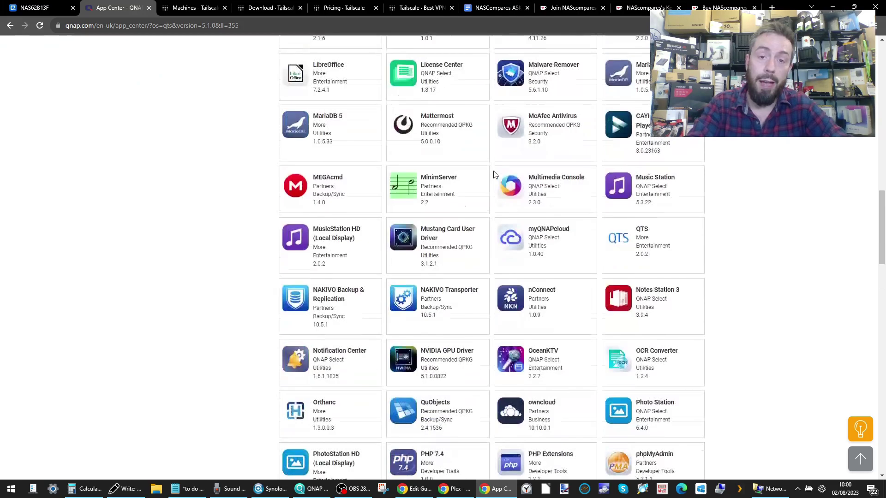
scroll(507, 208, up, 4)
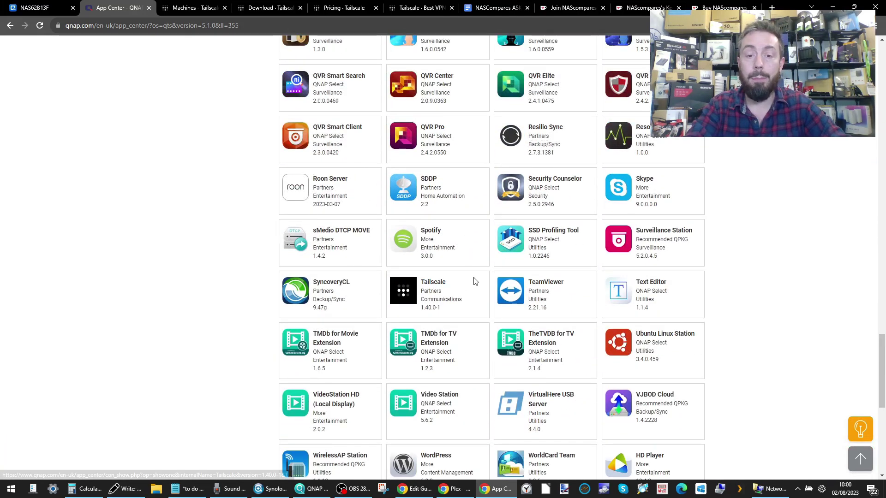
click(445, 284)
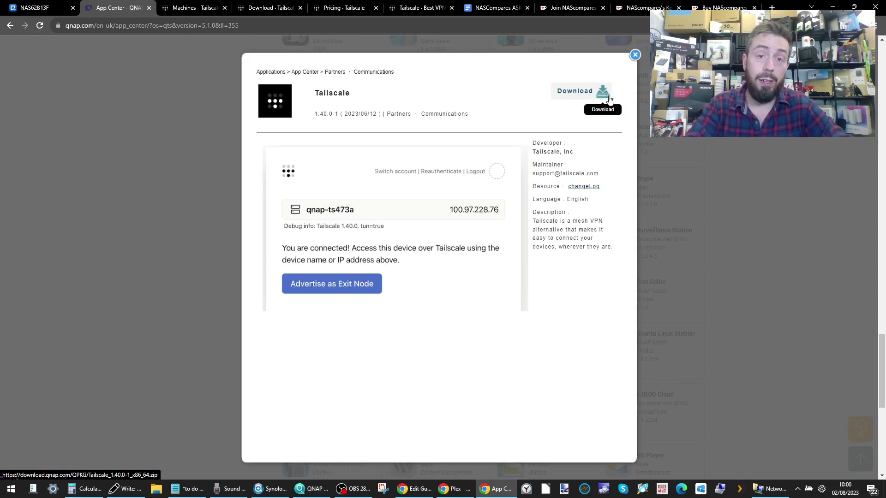
click(602, 91)
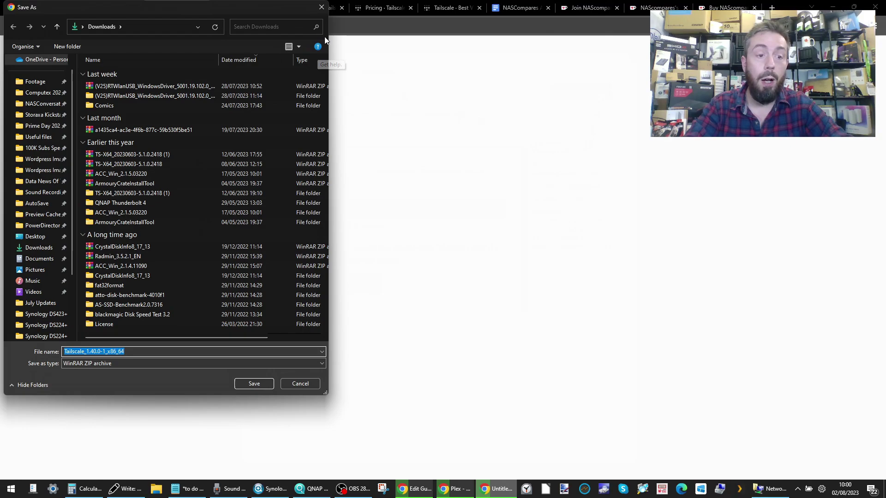
click(321, 7)
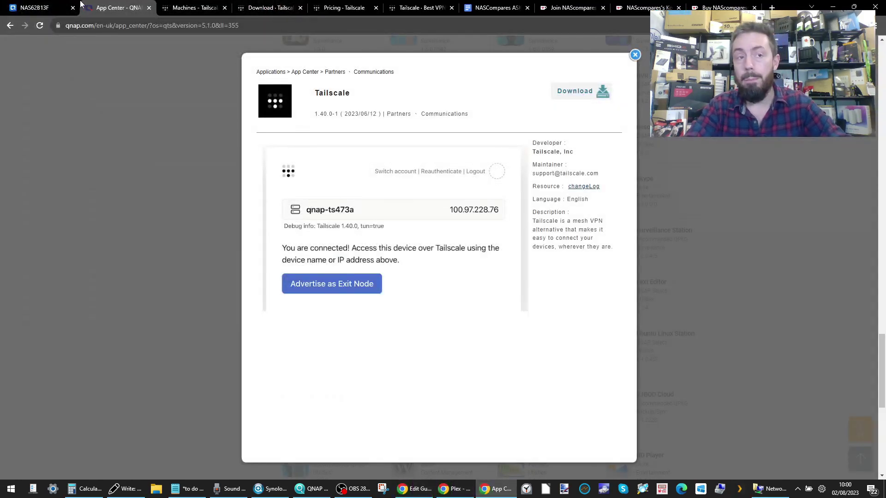
Step: Back on the NAS, accept the third-party notice so Tailscale 1.40.0-1 installs
click(48, 7)
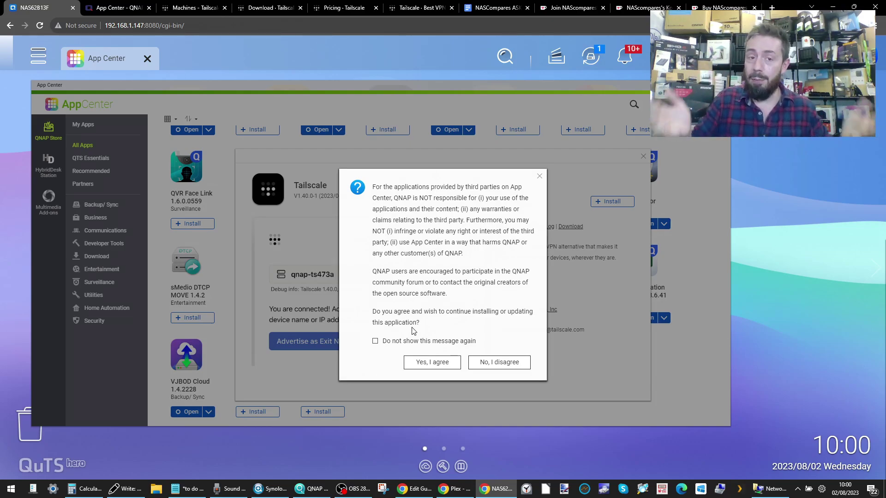
click(440, 365)
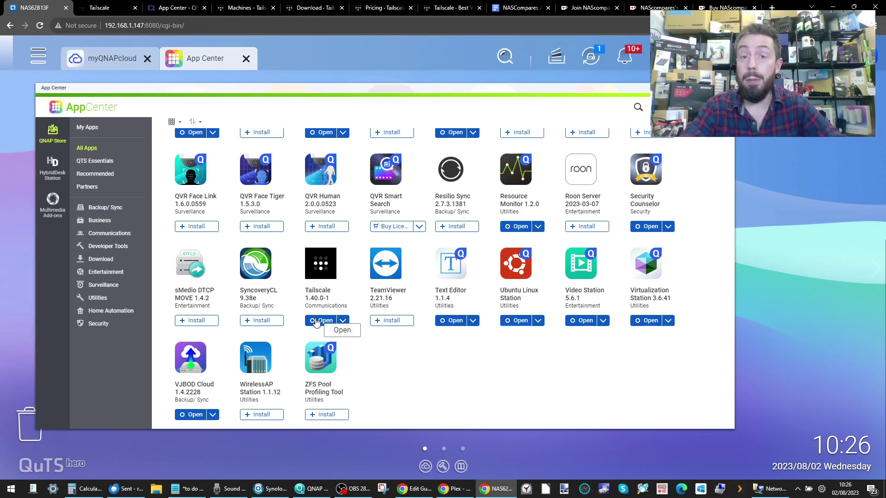
Step: Open and close the main menu, then launch Tailscale from App Center to its Log in page
click(38, 57)
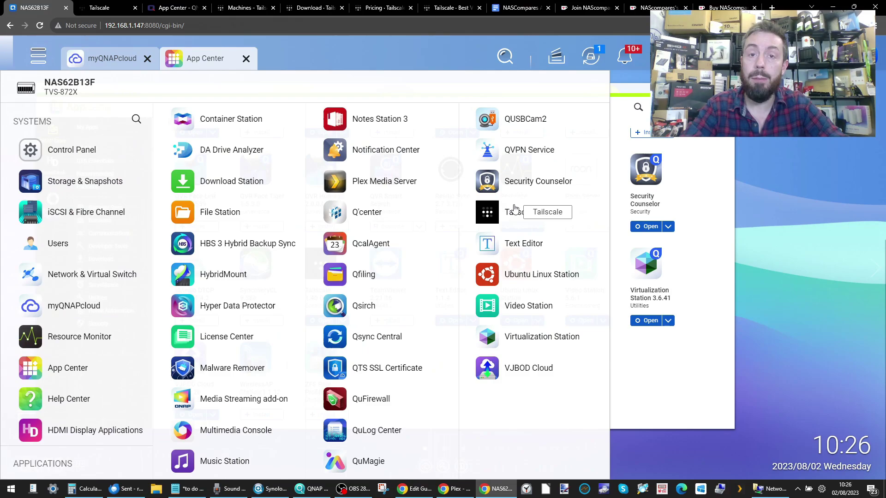
click(682, 384)
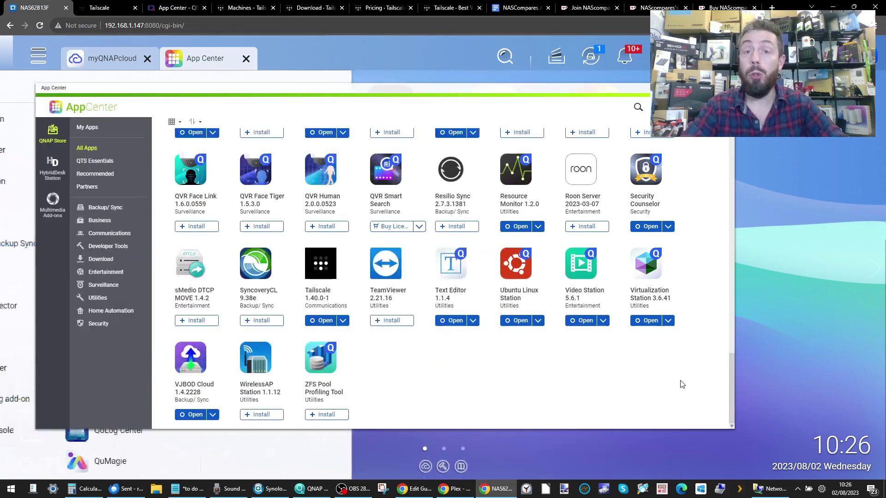
click(326, 323)
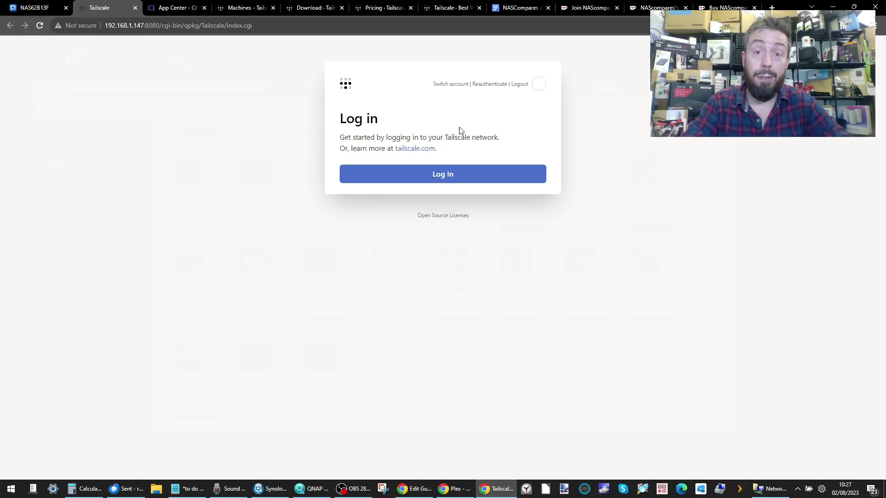
click(382, 8)
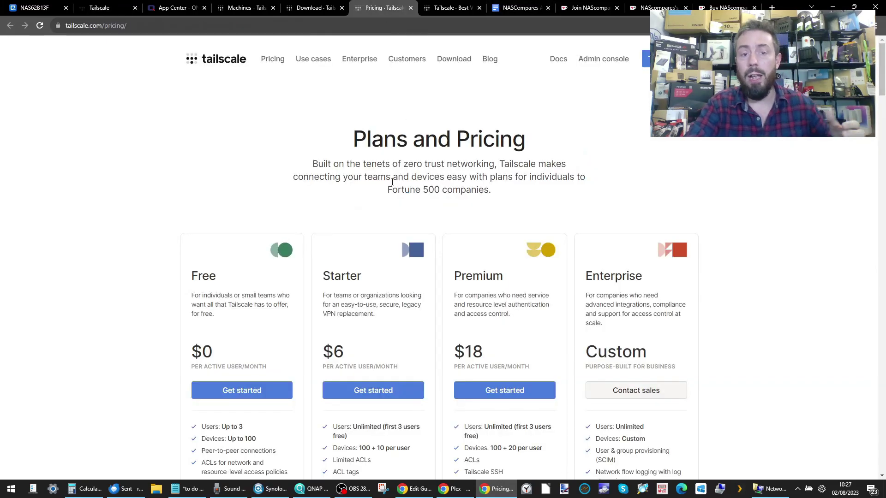
scroll(262, 292, down, 2)
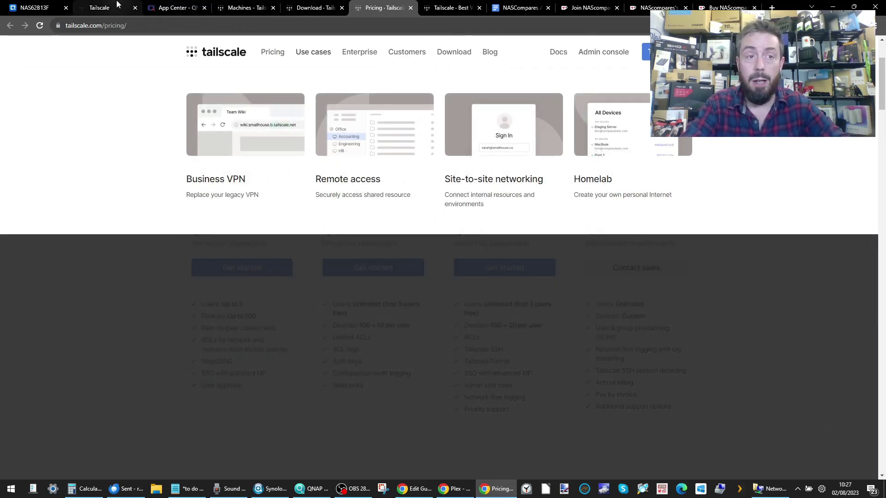
click(102, 8)
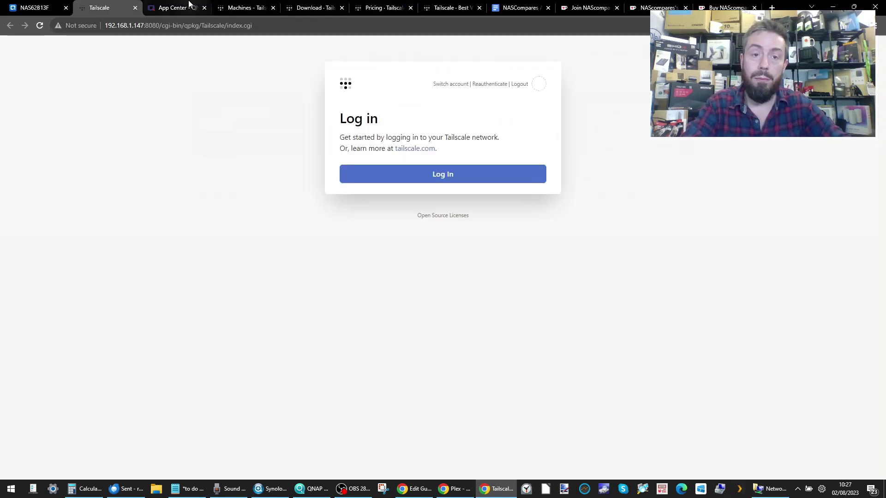
Step: Connect NAS62B13F to the tailnet via Google sign-in and view machine nas62b13f in the admin console
click(447, 172)
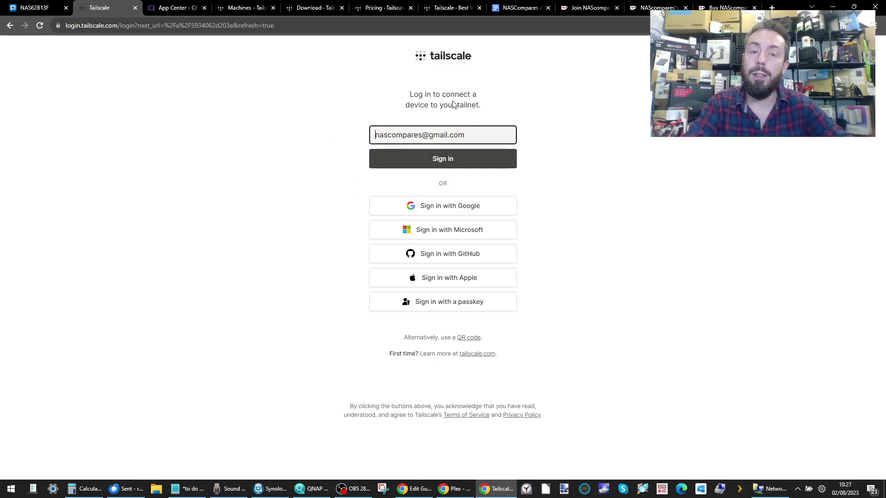
click(436, 154)
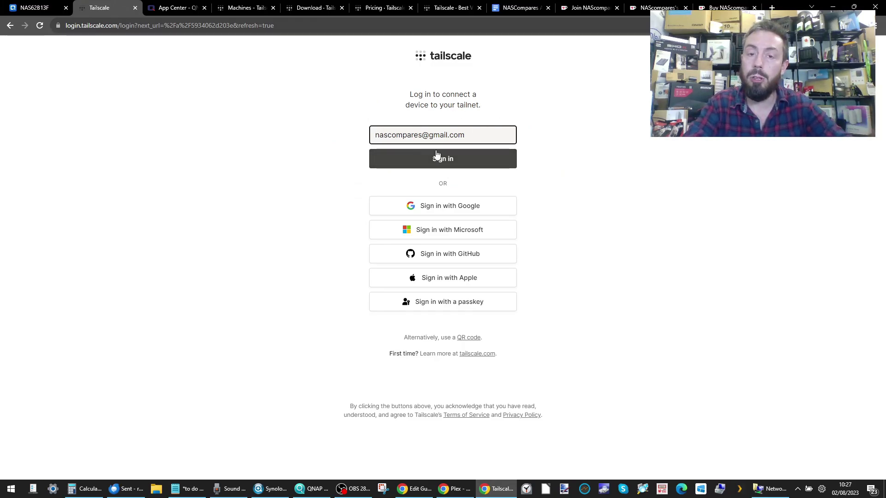
click(431, 209)
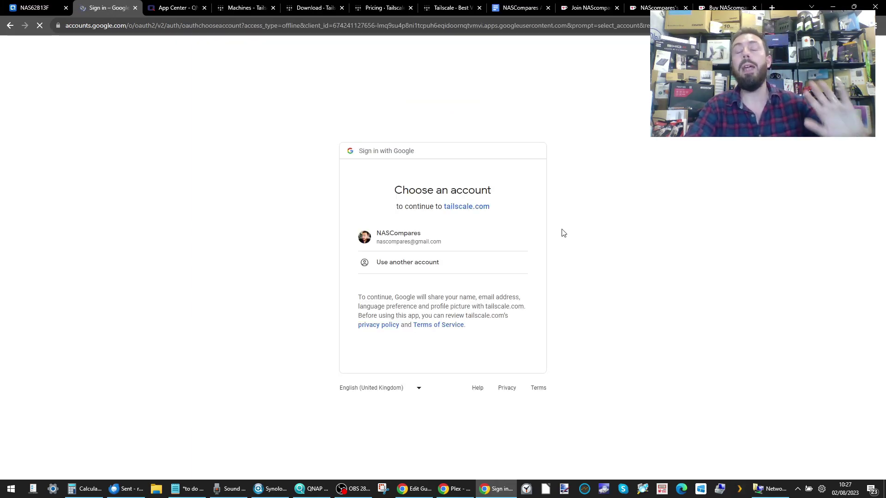
click(437, 231)
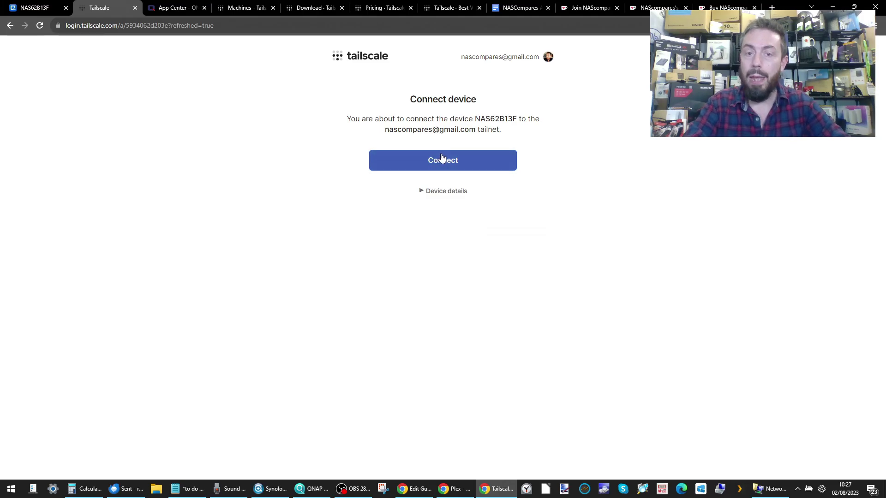
click(442, 158)
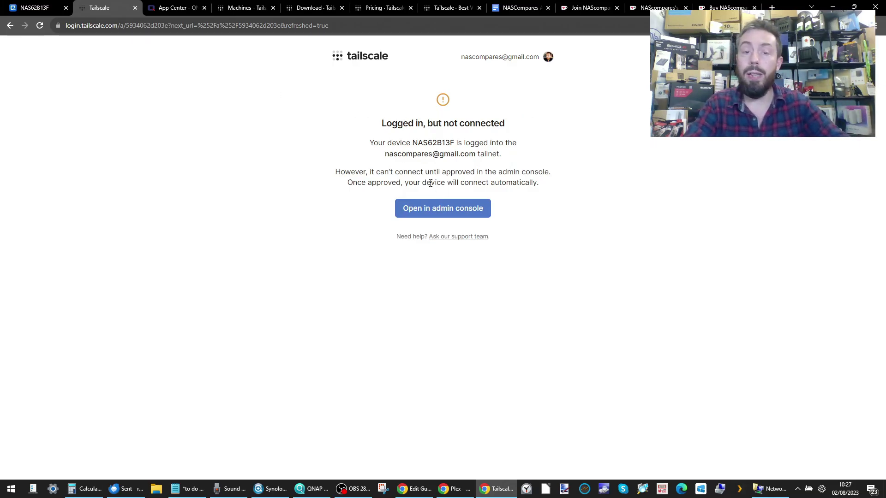
click(424, 207)
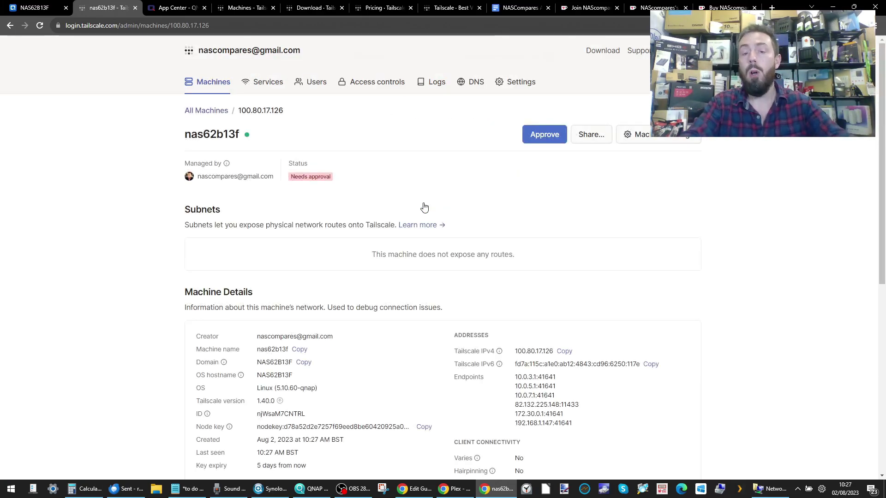
Step: Approve nas62b13f, then view the Machines list showing it Connected at 100.80.17.126
click(545, 134)
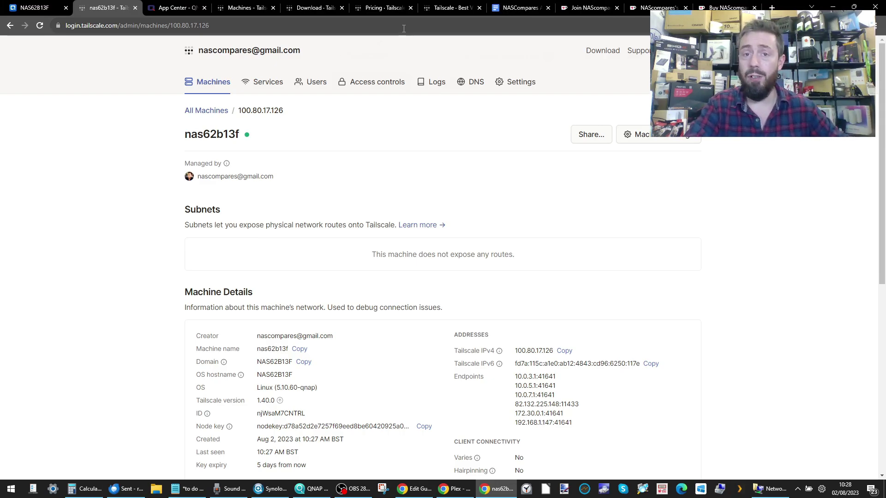
click(209, 88)
scroll(319, 157, down, 2)
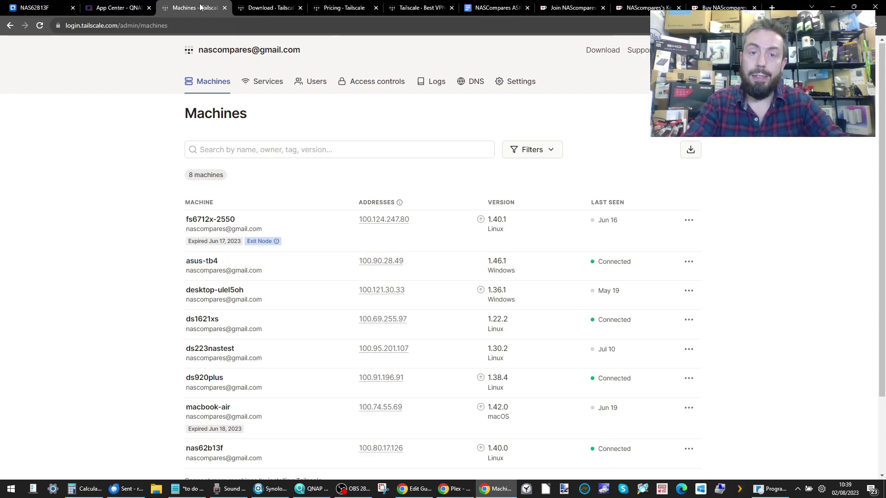
Step: Show the Windows download page, then start the Tailscale client from the Start menu and check the tray
click(270, 7)
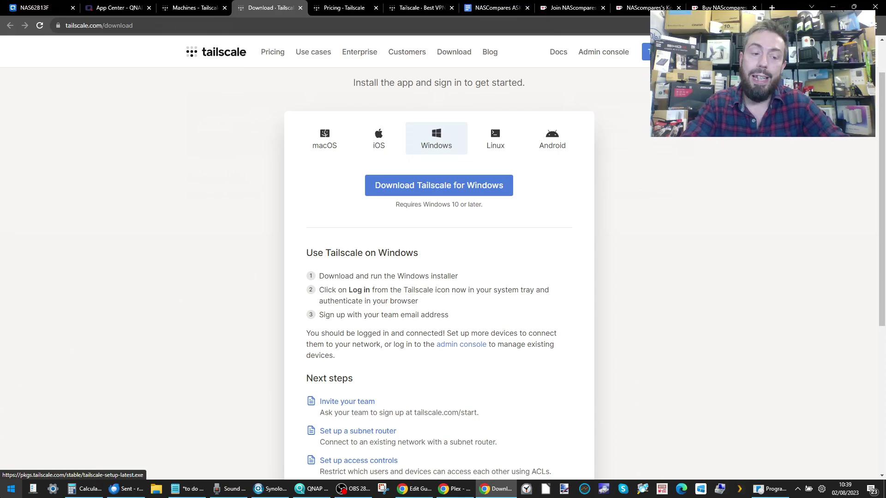
click(10, 489)
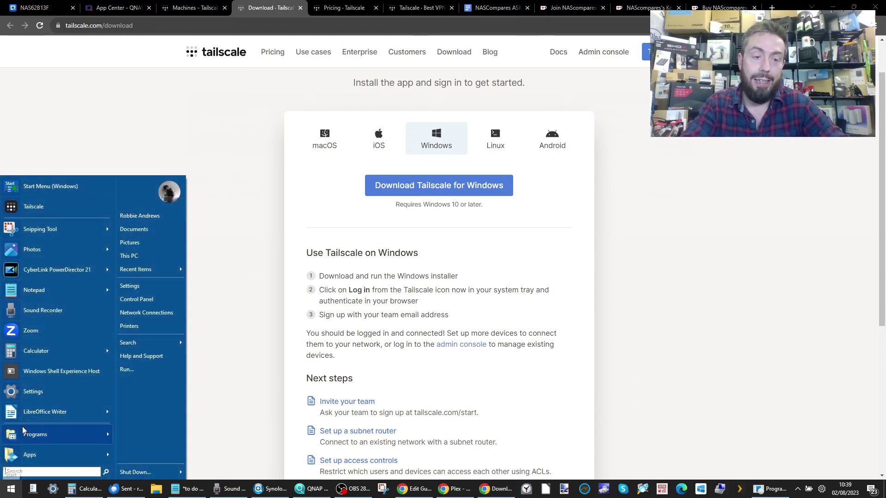
click(36, 207)
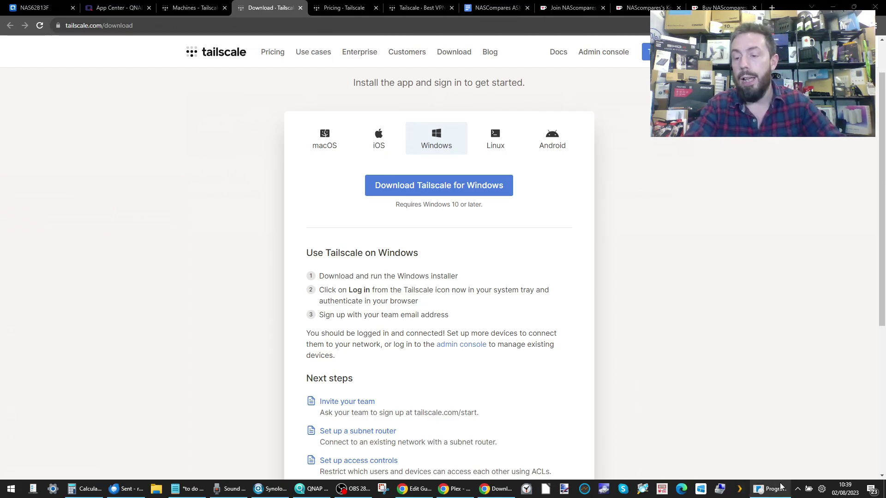
click(798, 489)
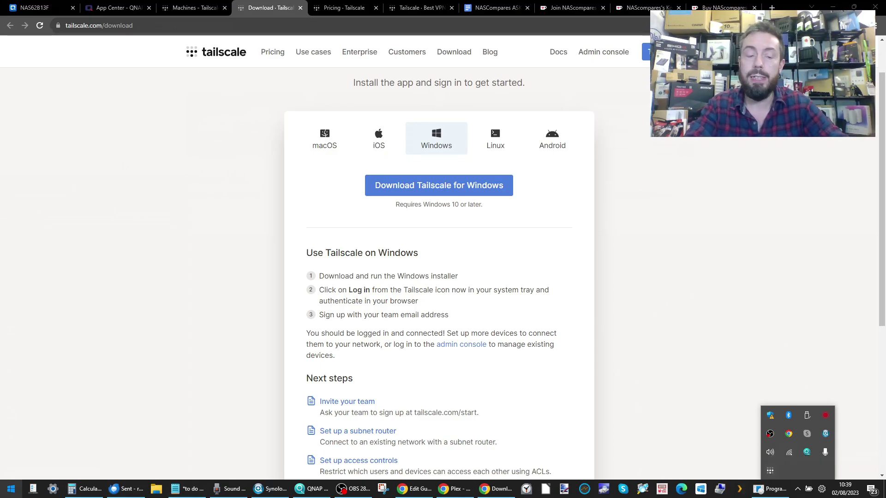
Step: Open Network Connections, minimize it, and check the Tailscale icon among hidden tray icons
click(11, 489)
click(146, 312)
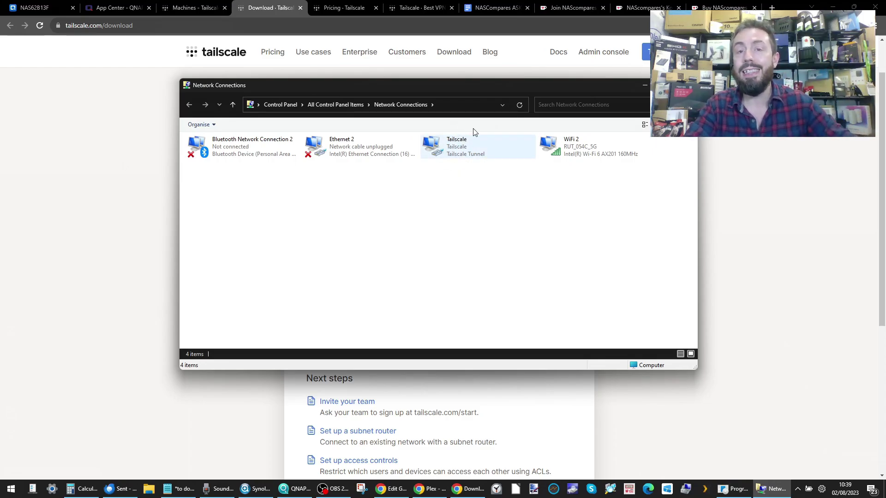
click(644, 85)
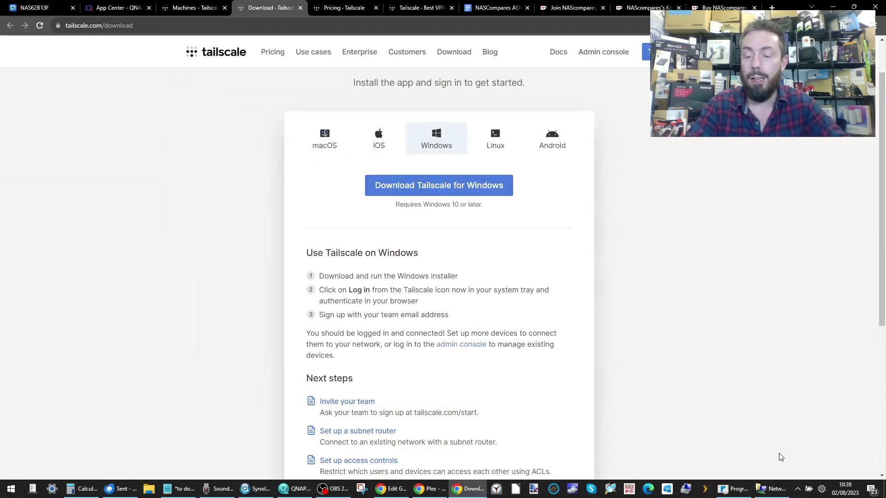
click(798, 488)
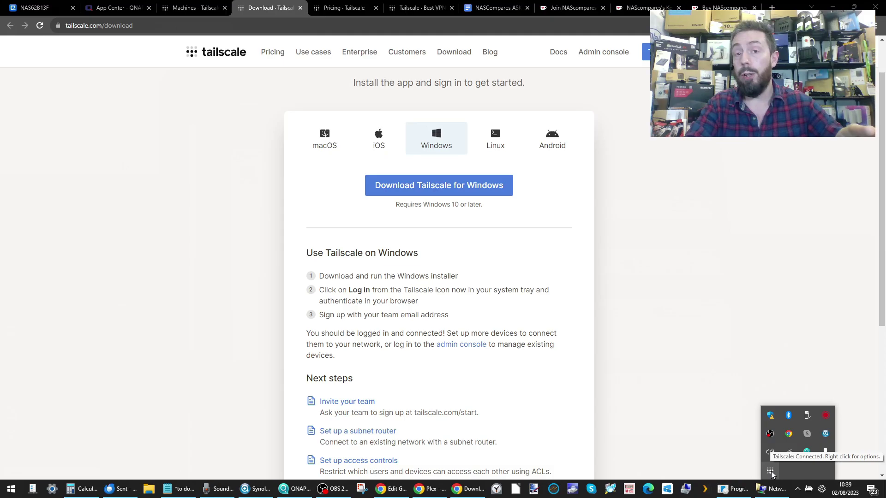
Step: Move through the Pricing and Download tabs to the admin console's Machines list
click(344, 7)
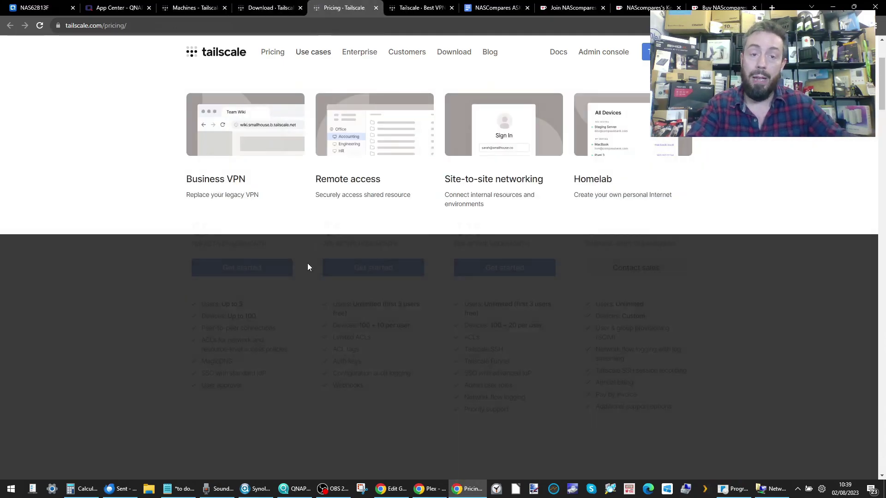
scroll(303, 278, down, 1)
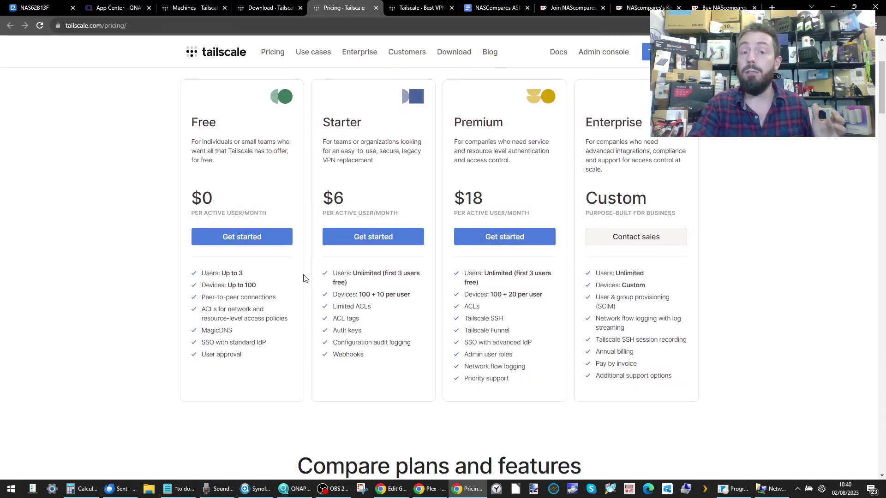
click(285, 6)
click(193, 8)
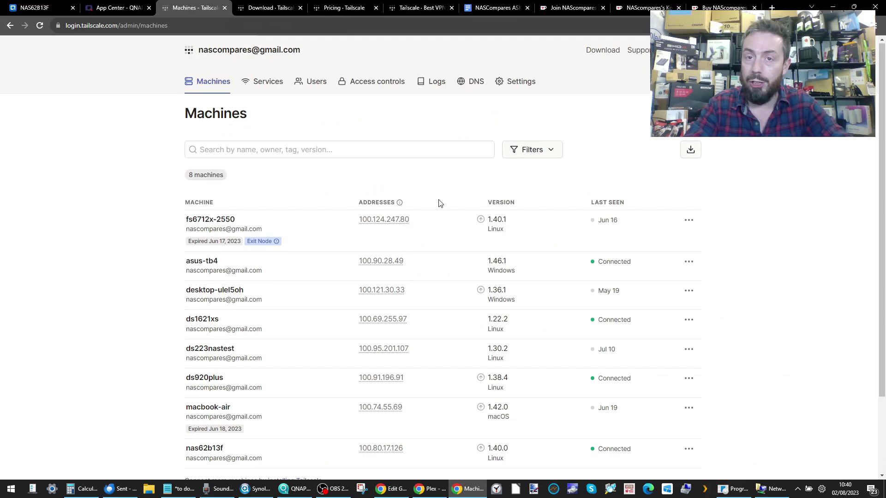
Step: Copy nas62b13f's IP 100.80.17.126 from the tray client's Network devices > My Devices menu
click(798, 489)
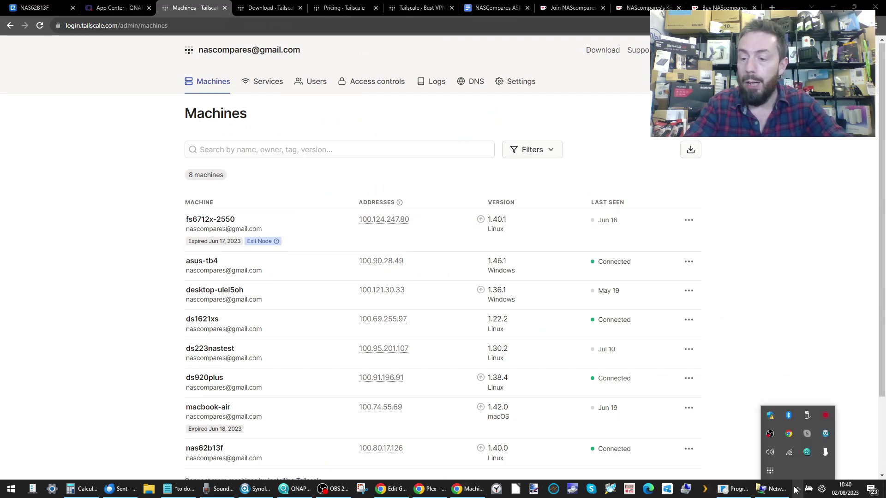
right_click(770, 472)
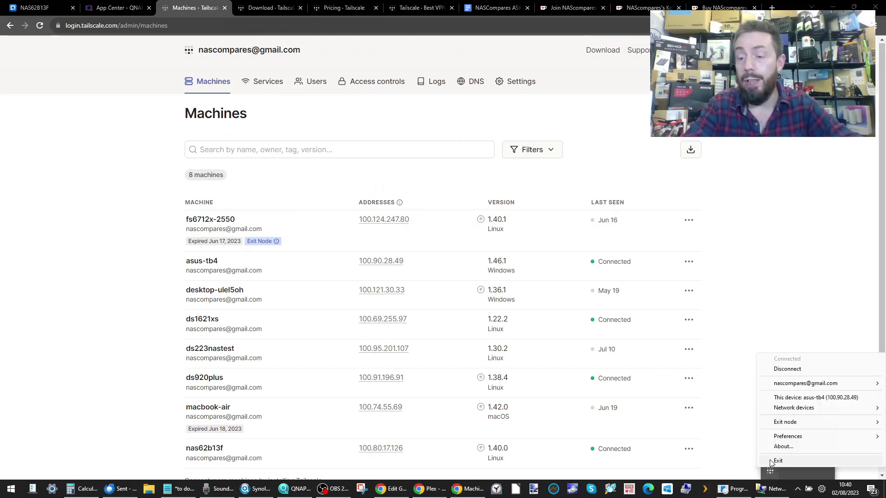
mouse_move(789, 412)
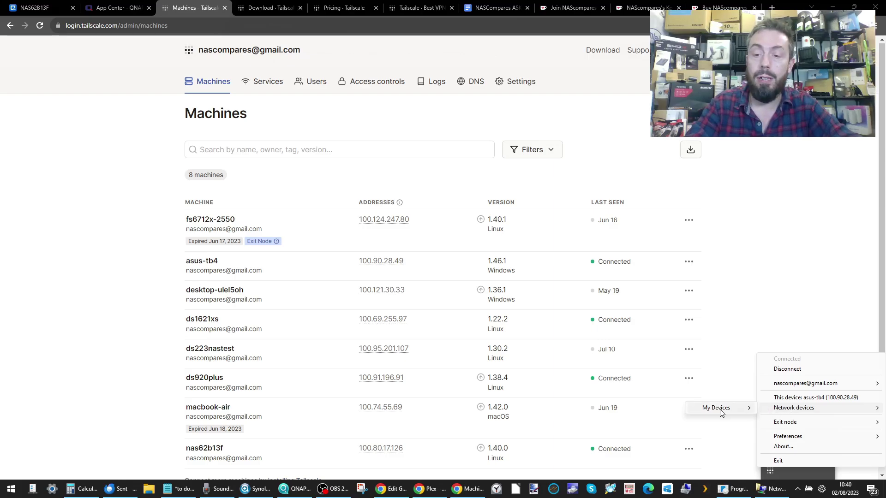
mouse_move(723, 412)
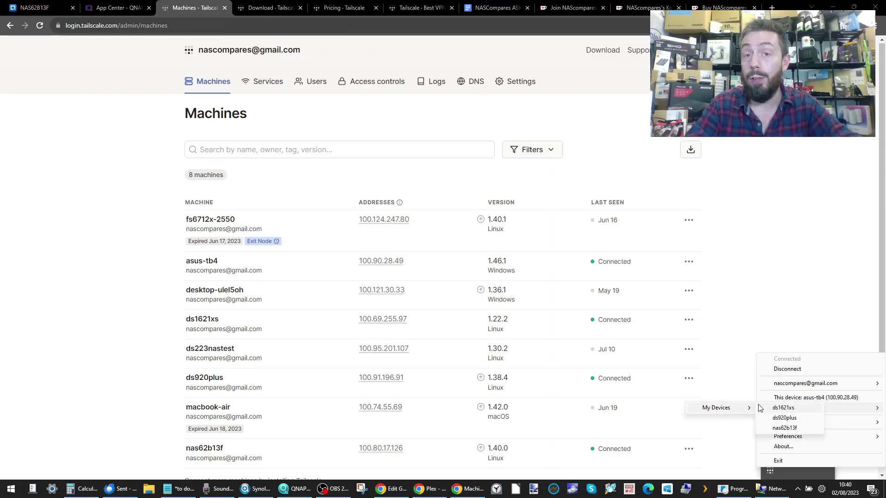
click(785, 428)
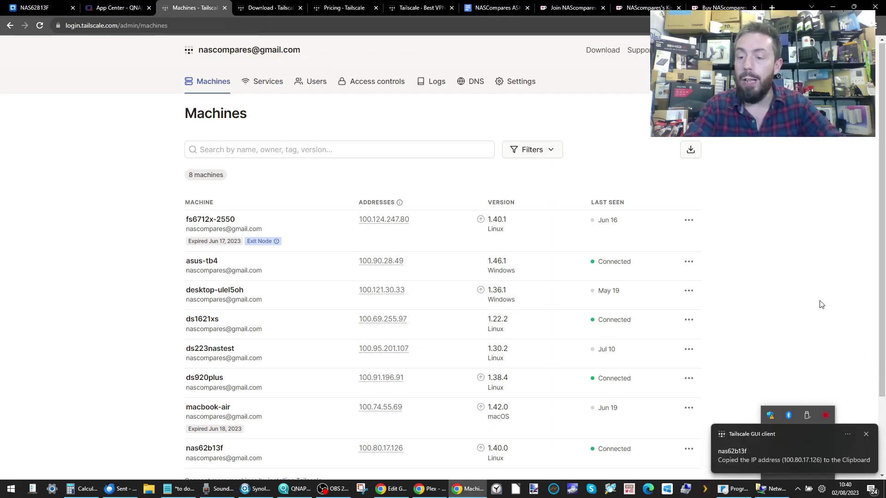
click(878, 25)
click(794, 64)
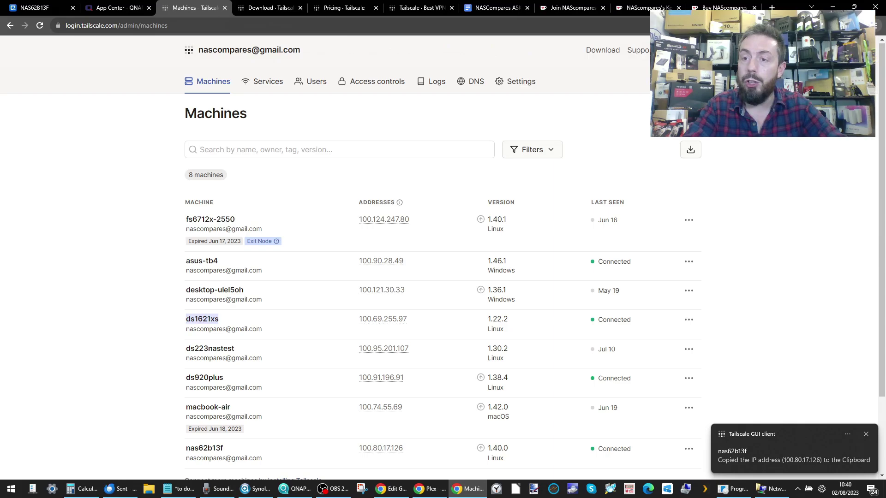
Step: Try loading the bare Tailscale IP 100.80.17.126 in the private window and a new tab
key(ctrl+v)
key(Return)
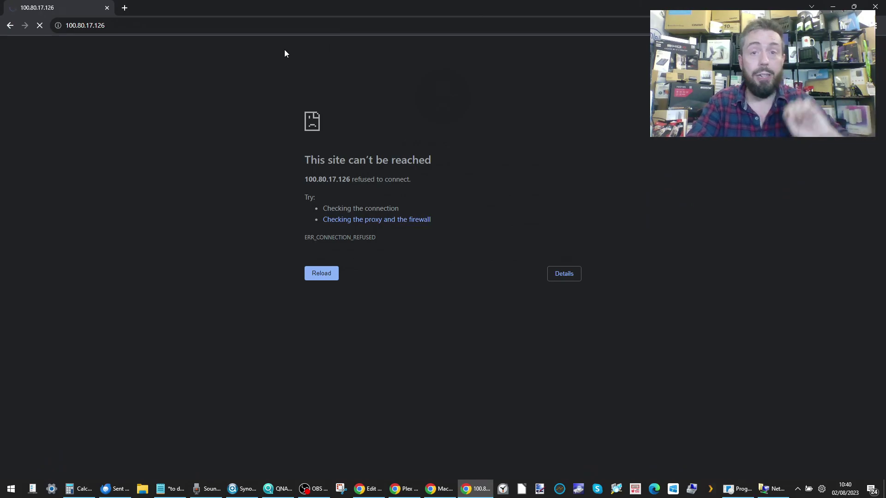
click(854, 7)
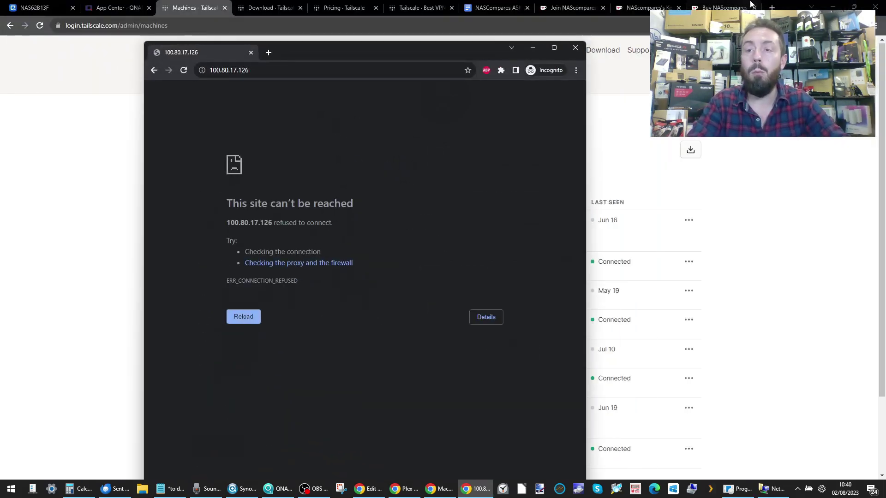
click(776, 6)
click(775, 6)
key(ctrl+v)
key(Return)
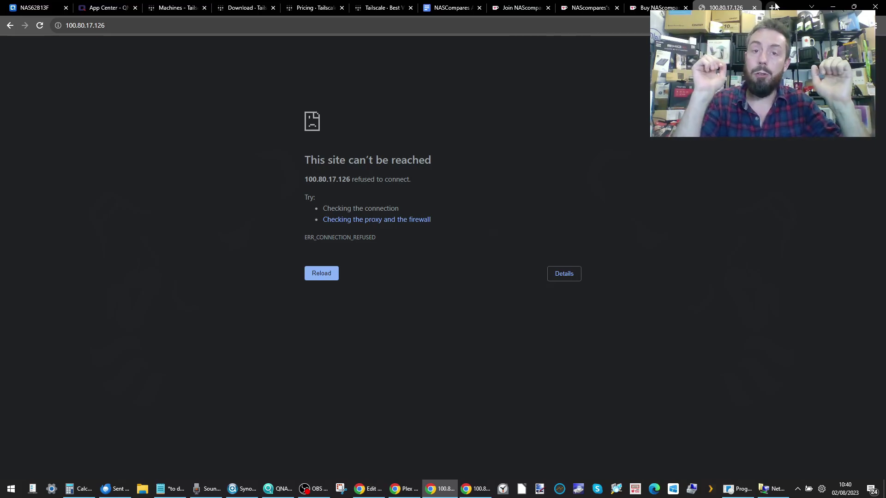
Step: Check the App Center tab, then repoint the unreachable tab's address at port 8080
click(51, 5)
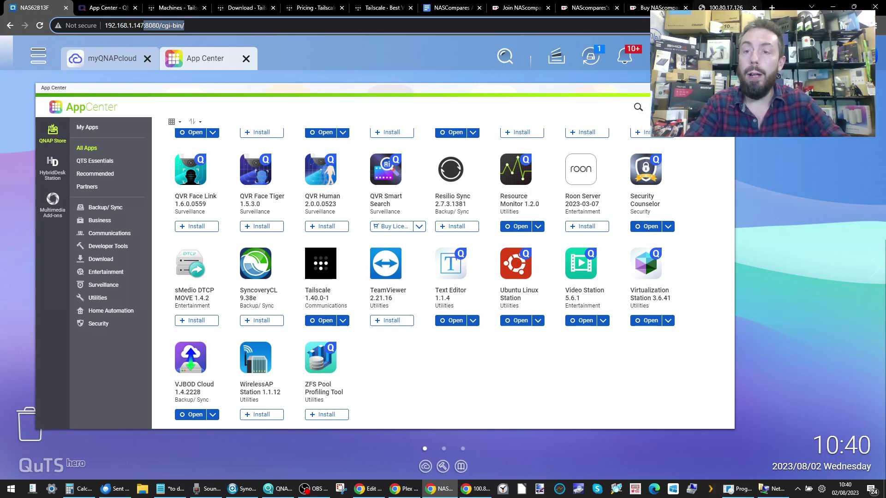
click(723, 6)
click(294, 25)
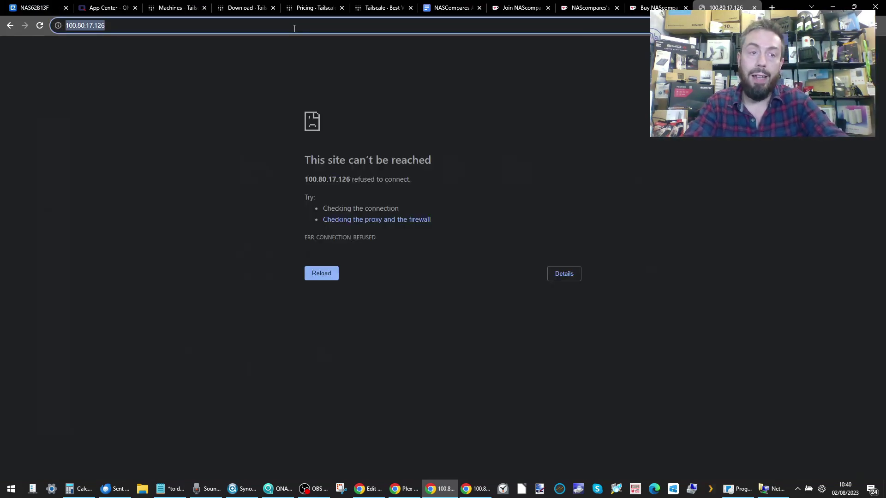
key(ctrl+v)
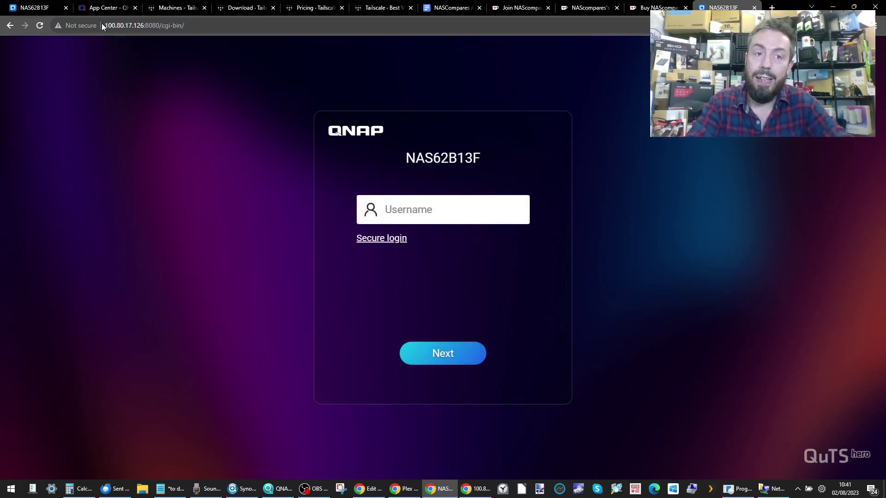
click(37, 7)
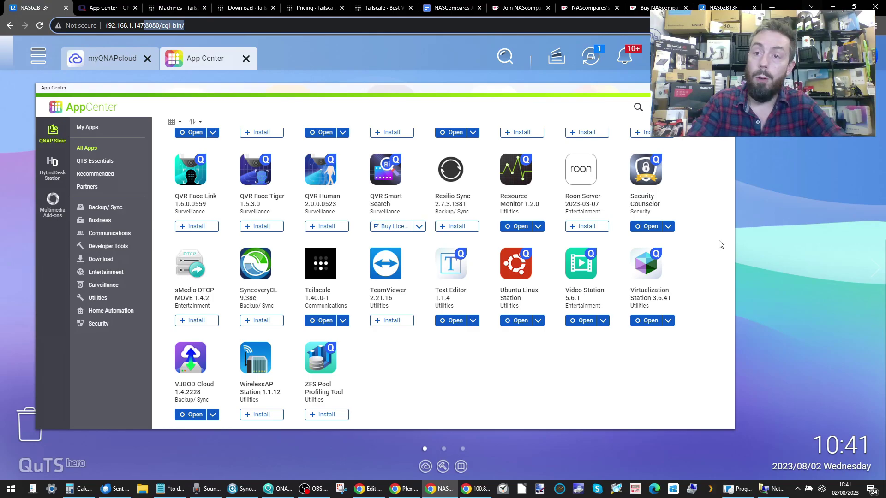
Step: In the private window, load 100.80.17.126:8080 to reach the NAS login page, then minimize it
click(474, 492)
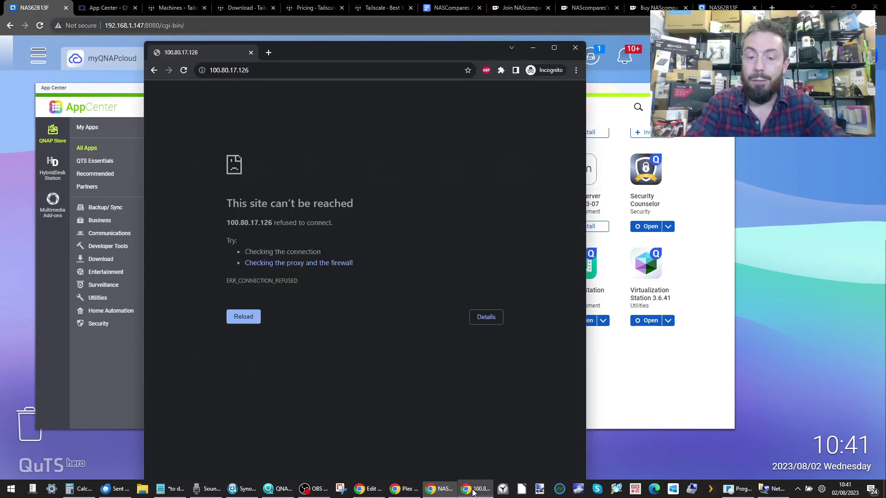
click(330, 71)
key(End)
text(:8080)
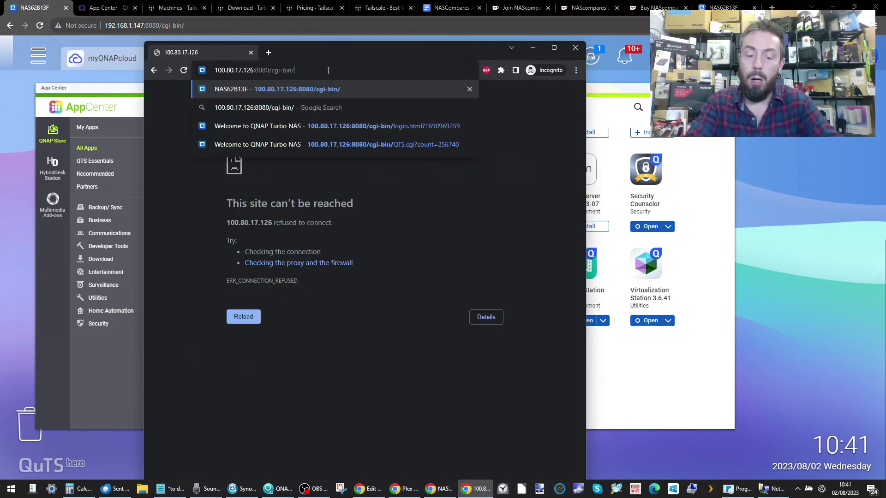
key(Return)
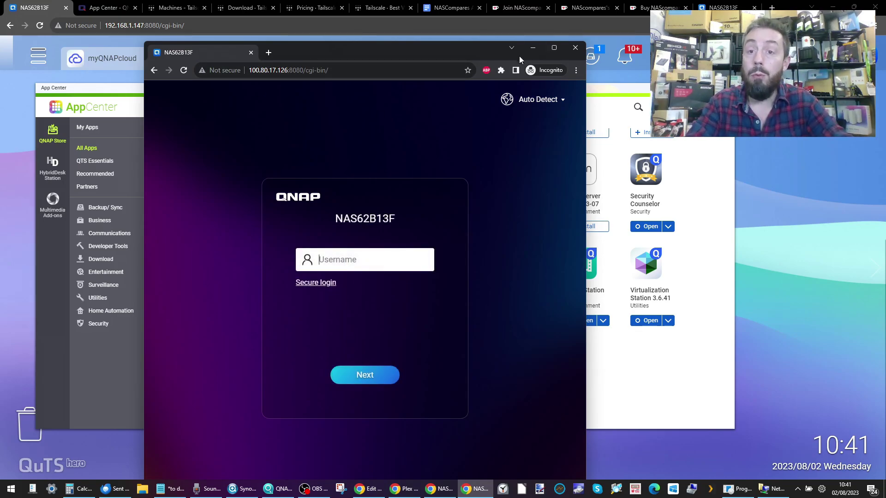
click(533, 47)
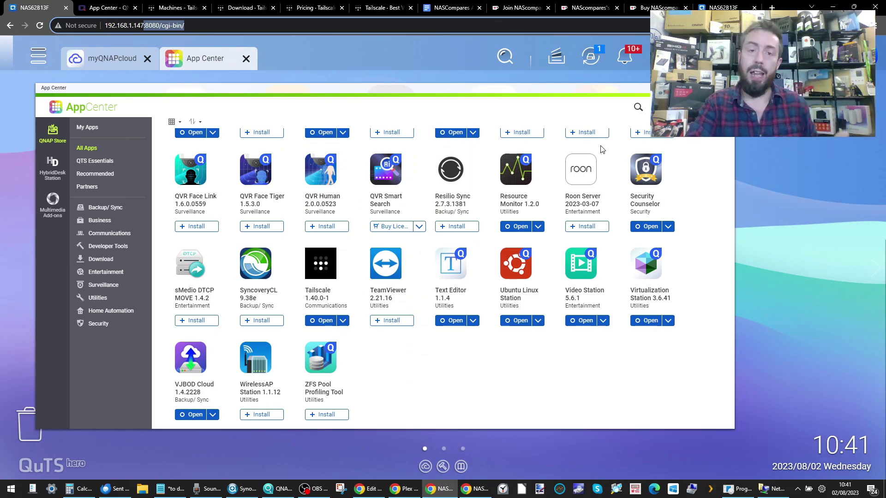
click(772, 488)
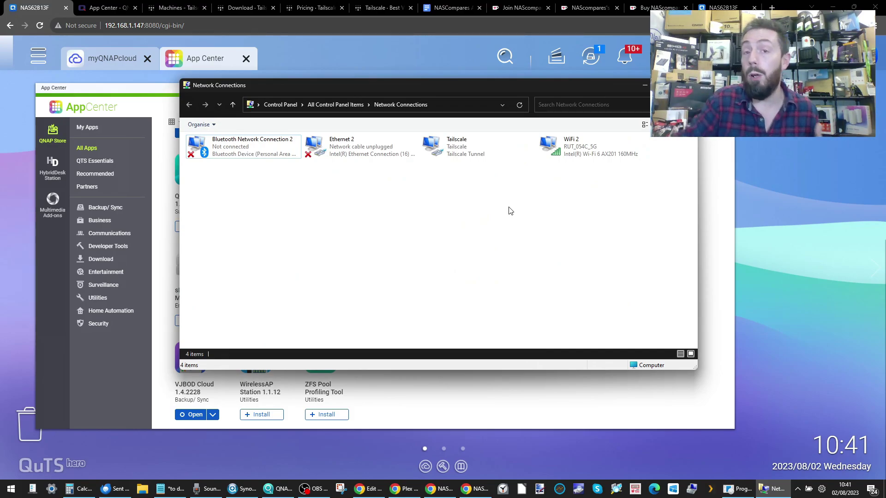
right_click(470, 156)
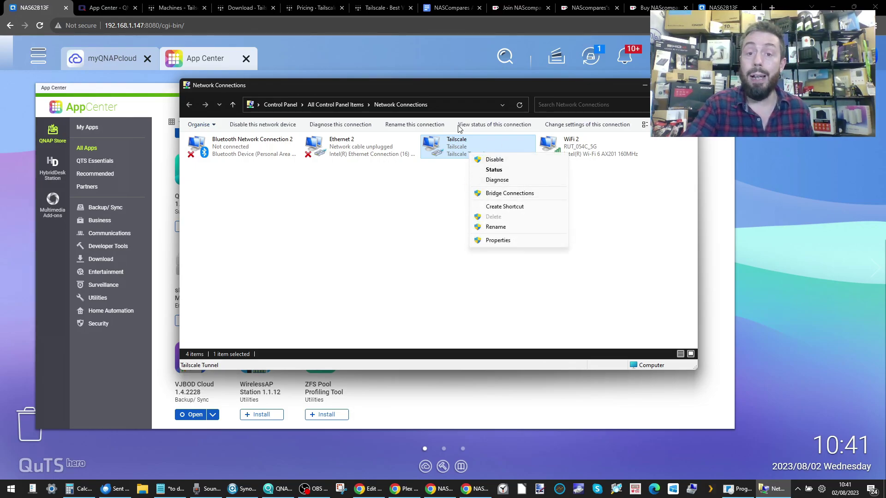
click(643, 247)
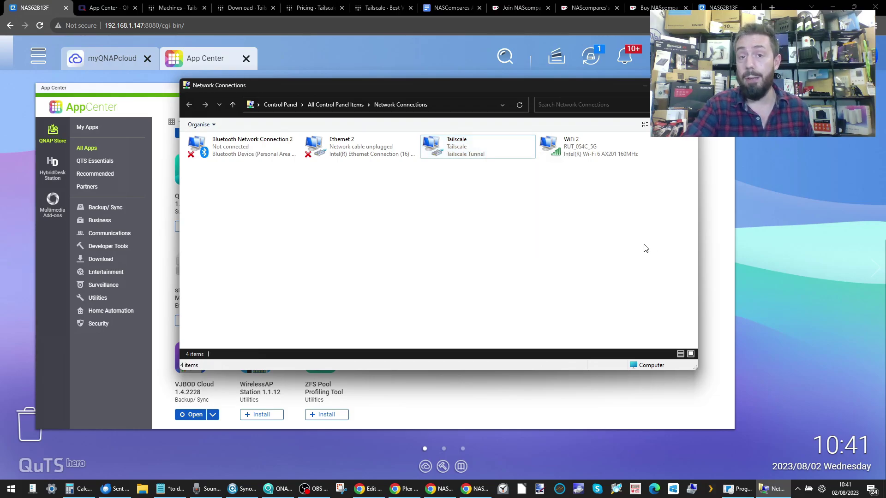
click(643, 87)
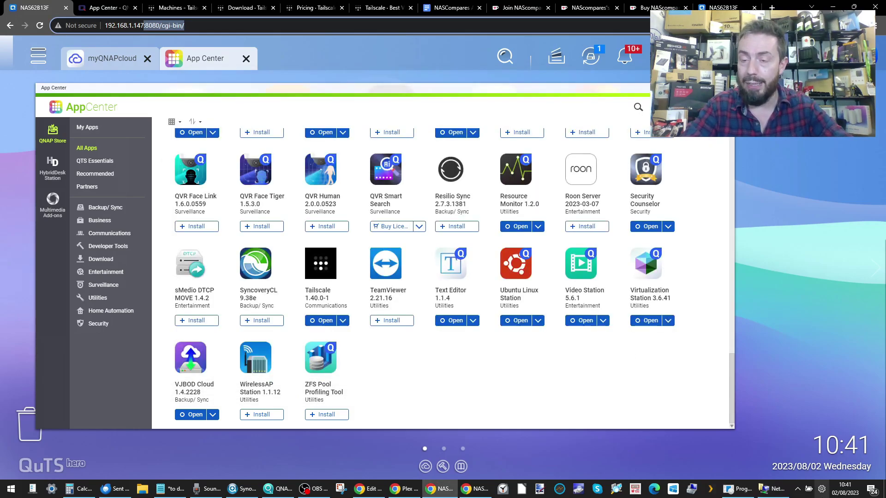
click(739, 489)
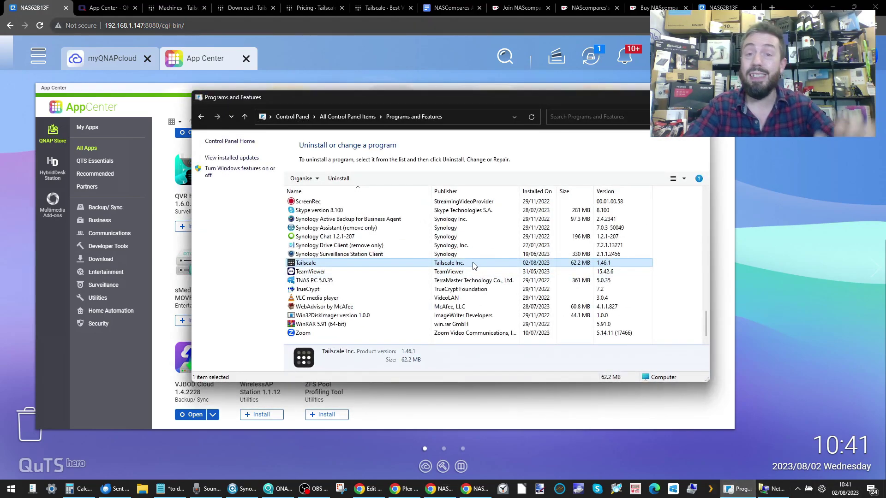
right_click(308, 266)
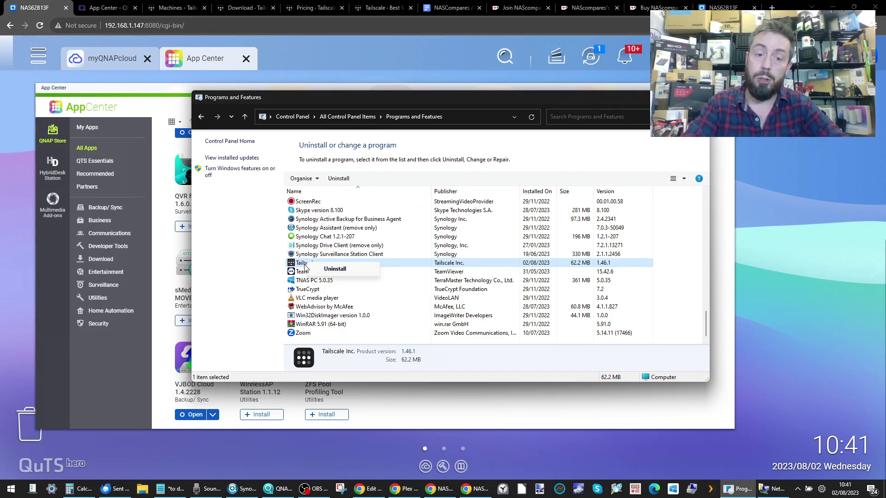
click(319, 269)
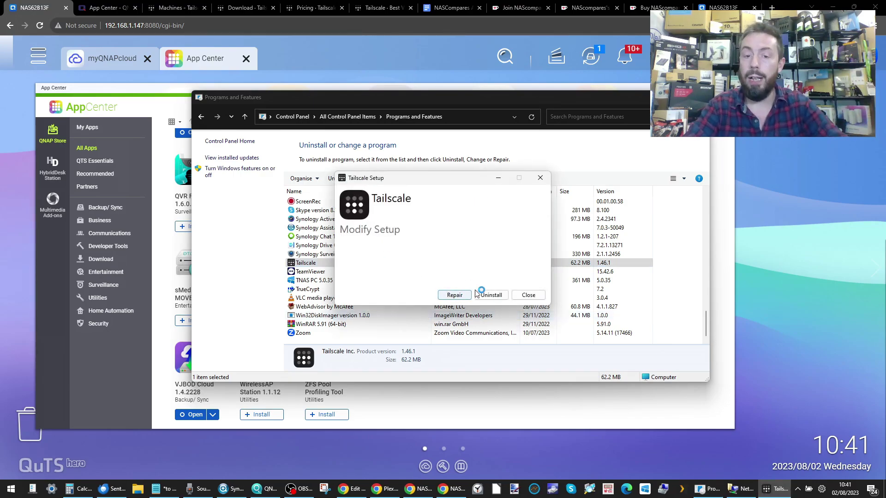
click(539, 184)
click(444, 278)
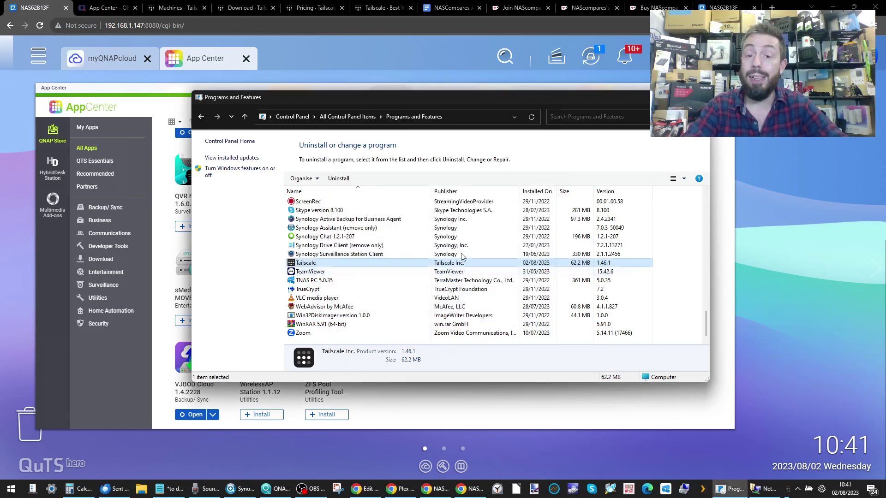
click(699, 97)
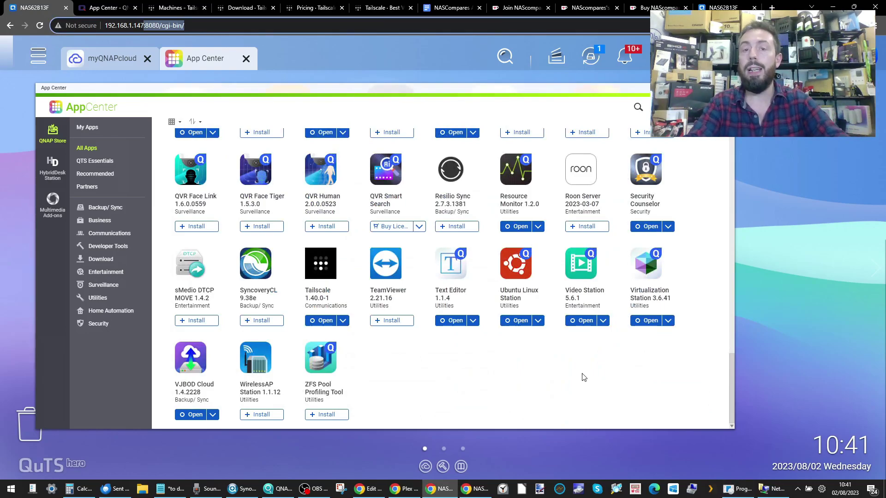
Step: Open and dismiss Network Connections, then minimise the App Center window
click(771, 488)
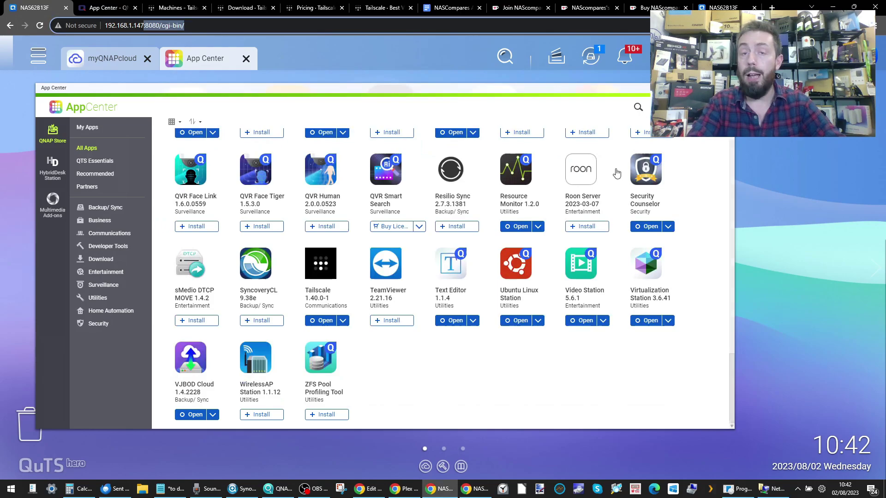
key(alt+Tab)
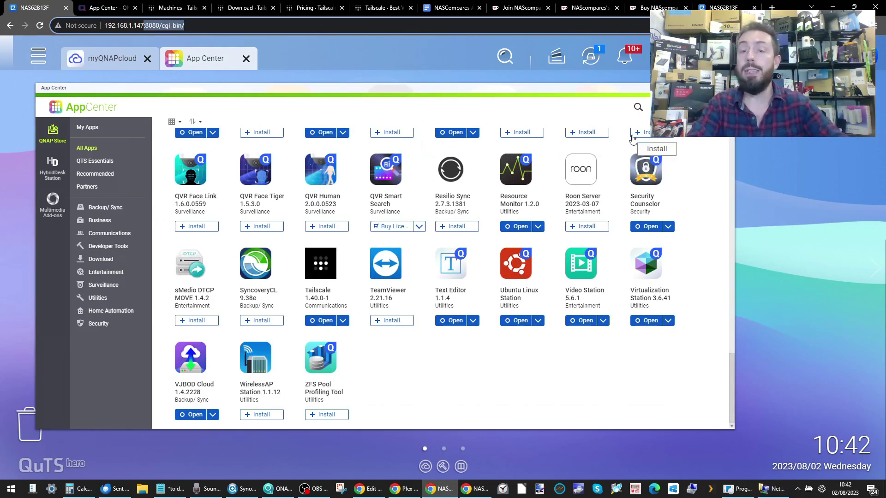
click(205, 58)
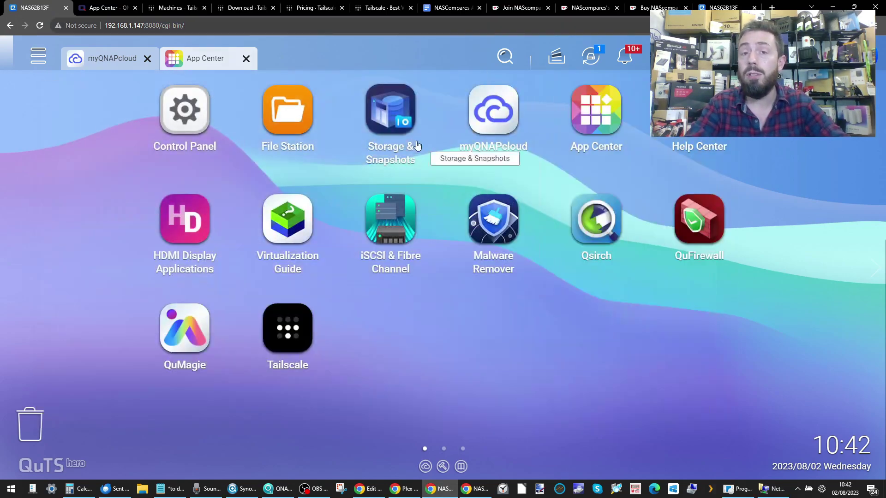
Step: Bring up the NAS62B13F login at 100.80.17.126:8080 and select its username field
click(727, 8)
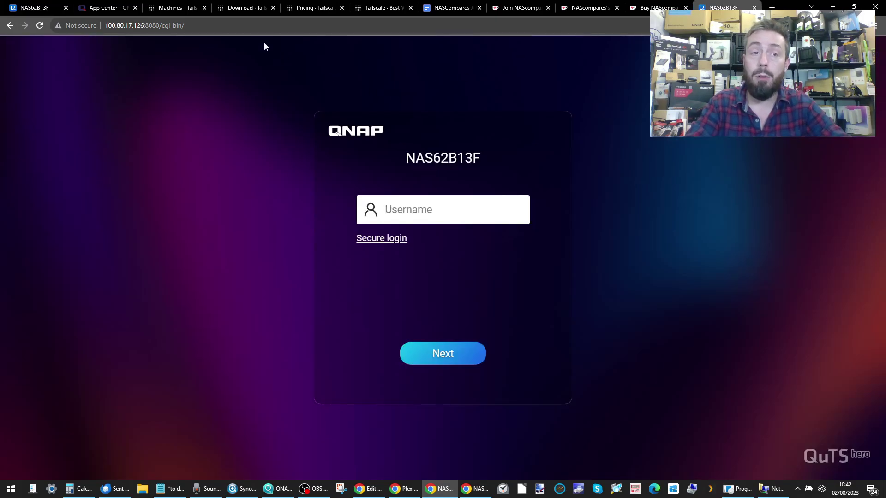
click(148, 25)
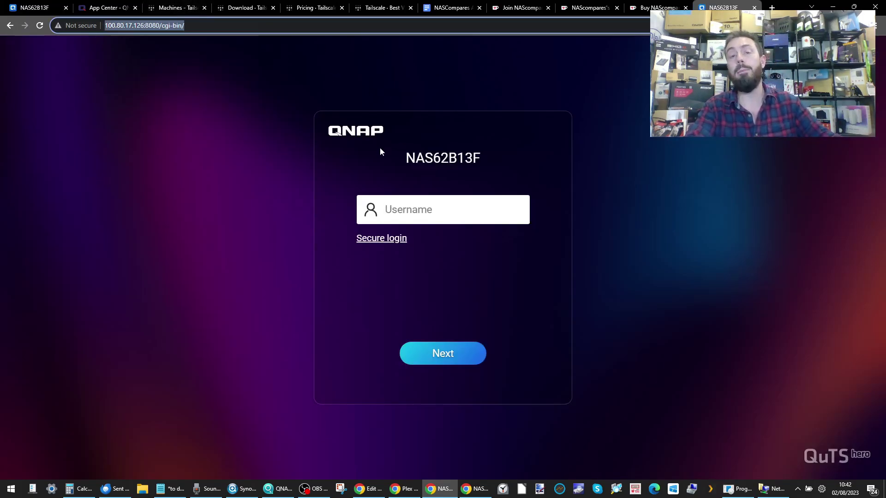
click(398, 211)
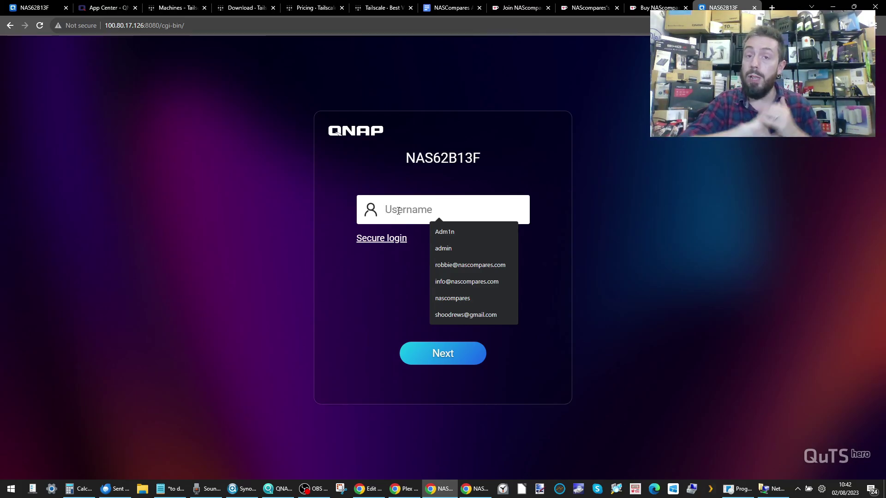
click(154, 27)
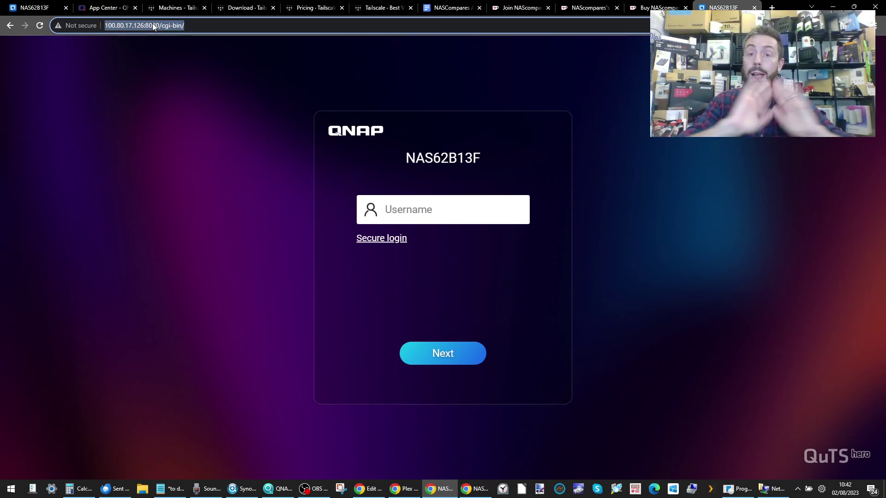
click(180, 8)
Step: Leave QNAP's Tailscale app listing for the NAS62B13F QuTS hero desktop tab
click(113, 8)
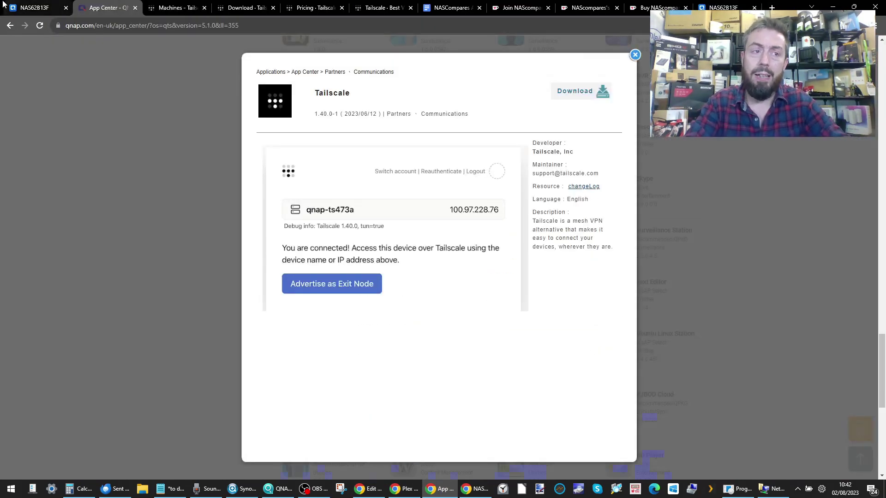
click(18, 8)
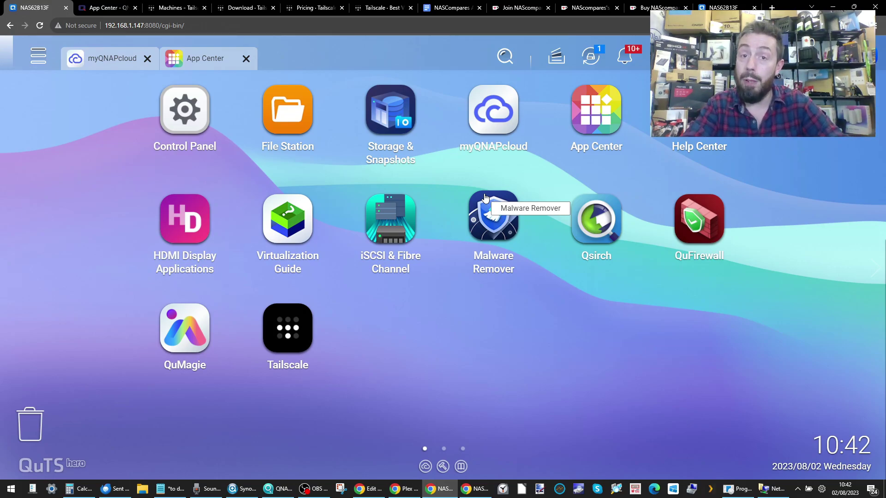
Step: Launch the Tailscale app on the QuTS desktop, choose Advertise as Exit Node, and check the Machines list
click(303, 320)
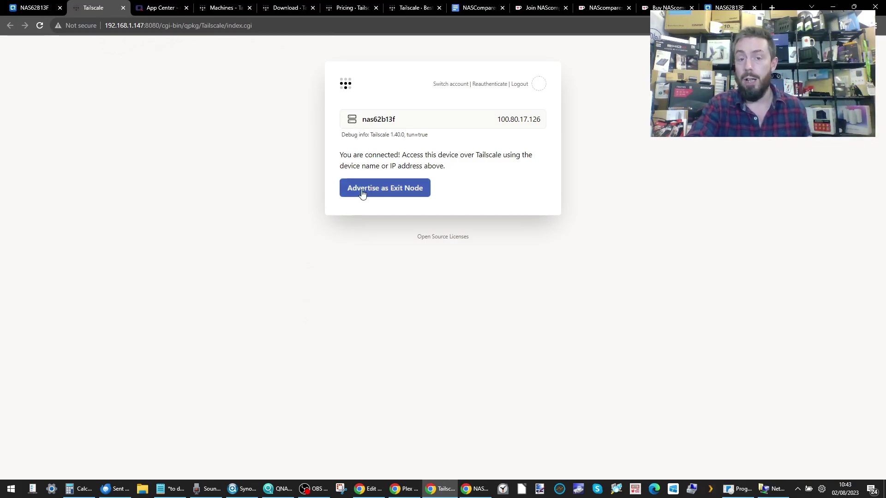
click(393, 192)
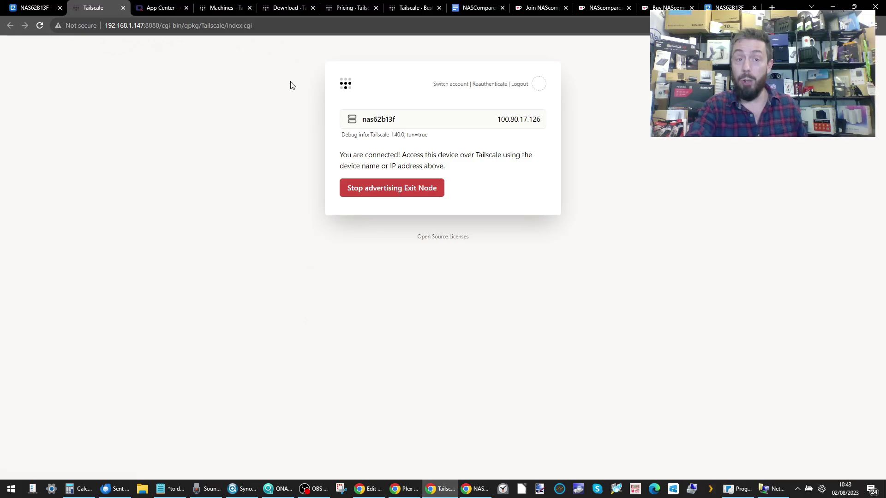
click(210, 6)
scroll(347, 205, down, 1)
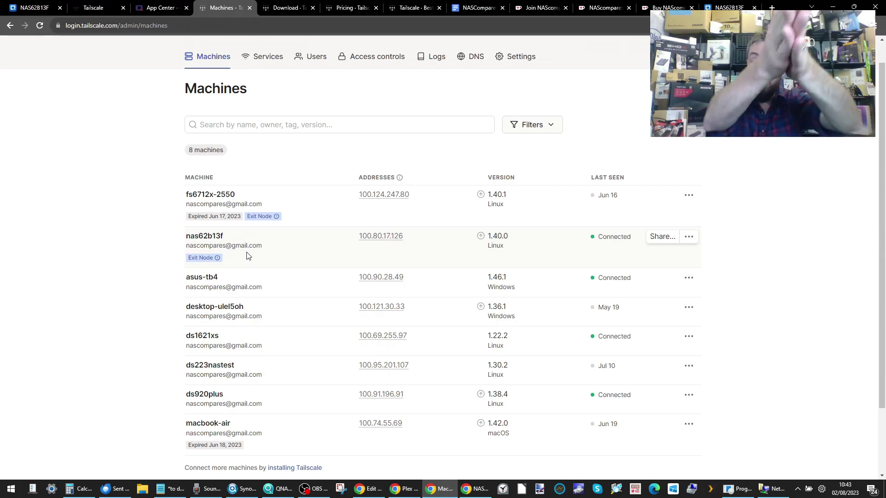
Step: Go from the Machines list back to the NAS62B13F QuTS hero desktop tab
click(16, 4)
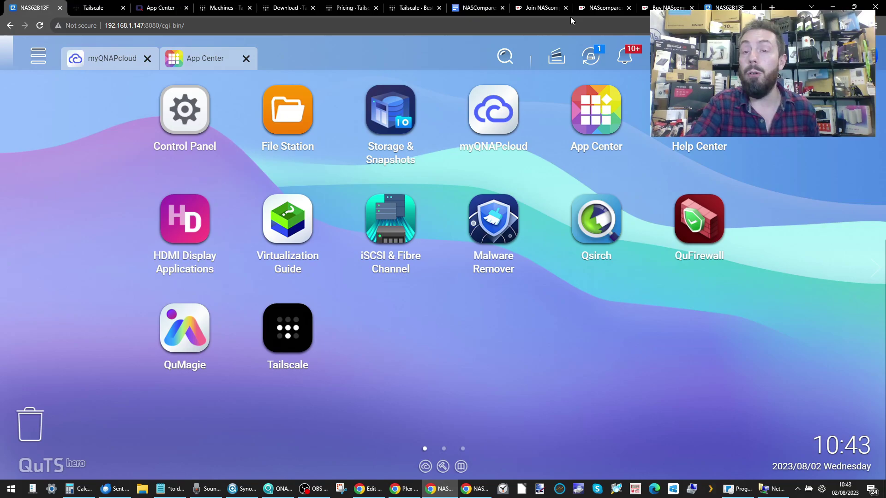
click(480, 4)
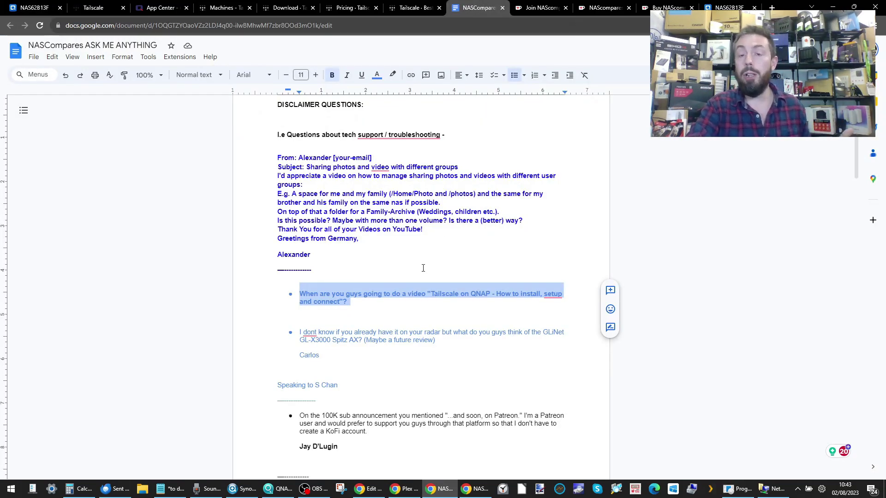
click(540, 7)
scroll(464, 238, up, 1)
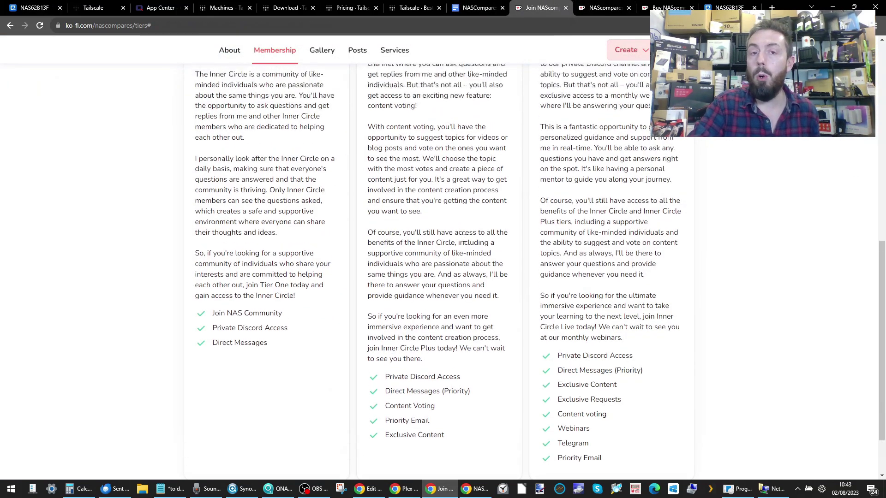
scroll(464, 238, up, 3)
click(604, 8)
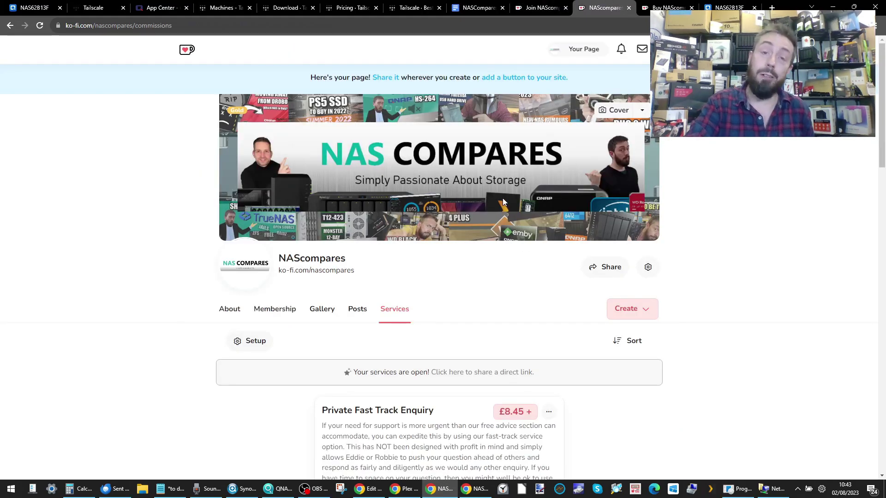
click(666, 8)
click(26, 6)
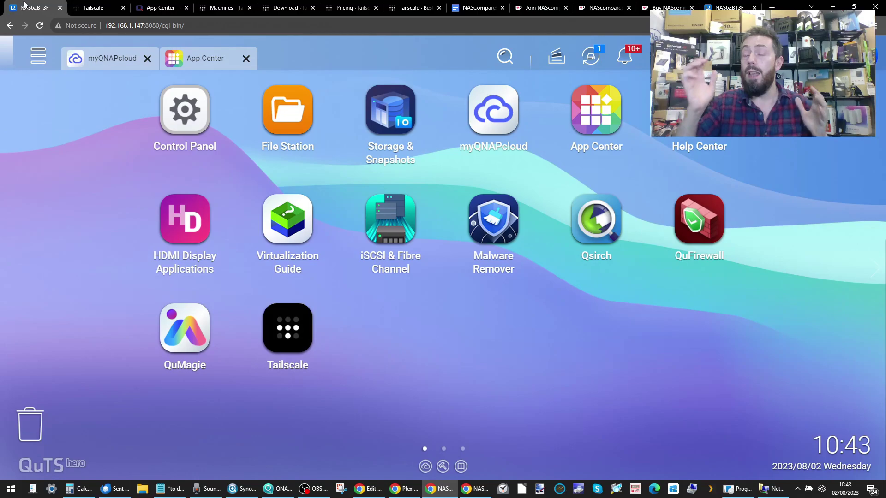